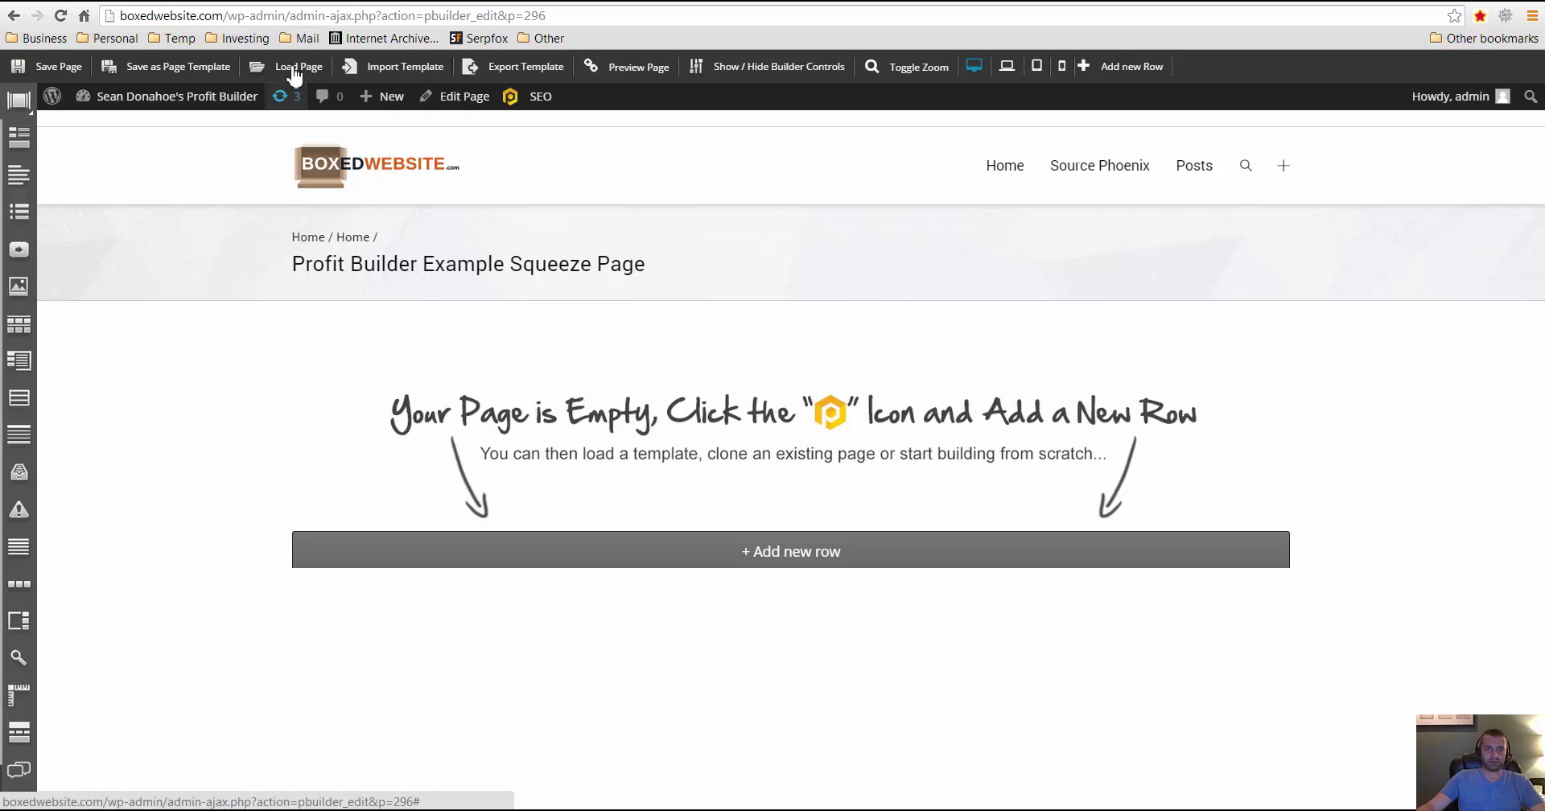
Load the Basic Centered Squeeze Page - Evolve template into the empty page
left_click(295, 76)
left_click(727, 390)
left_click(865, 434)
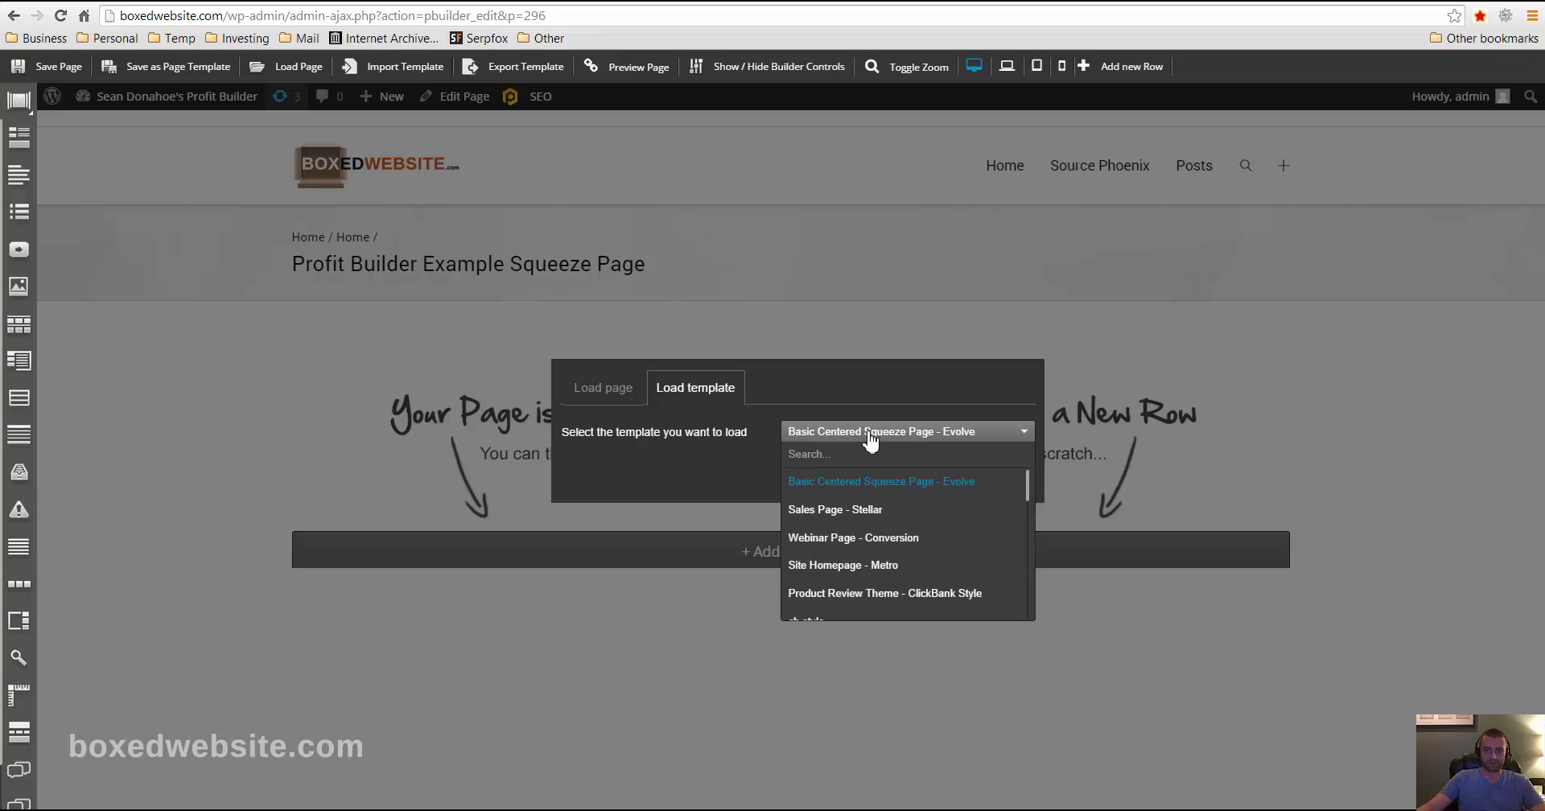
left_click(866, 481)
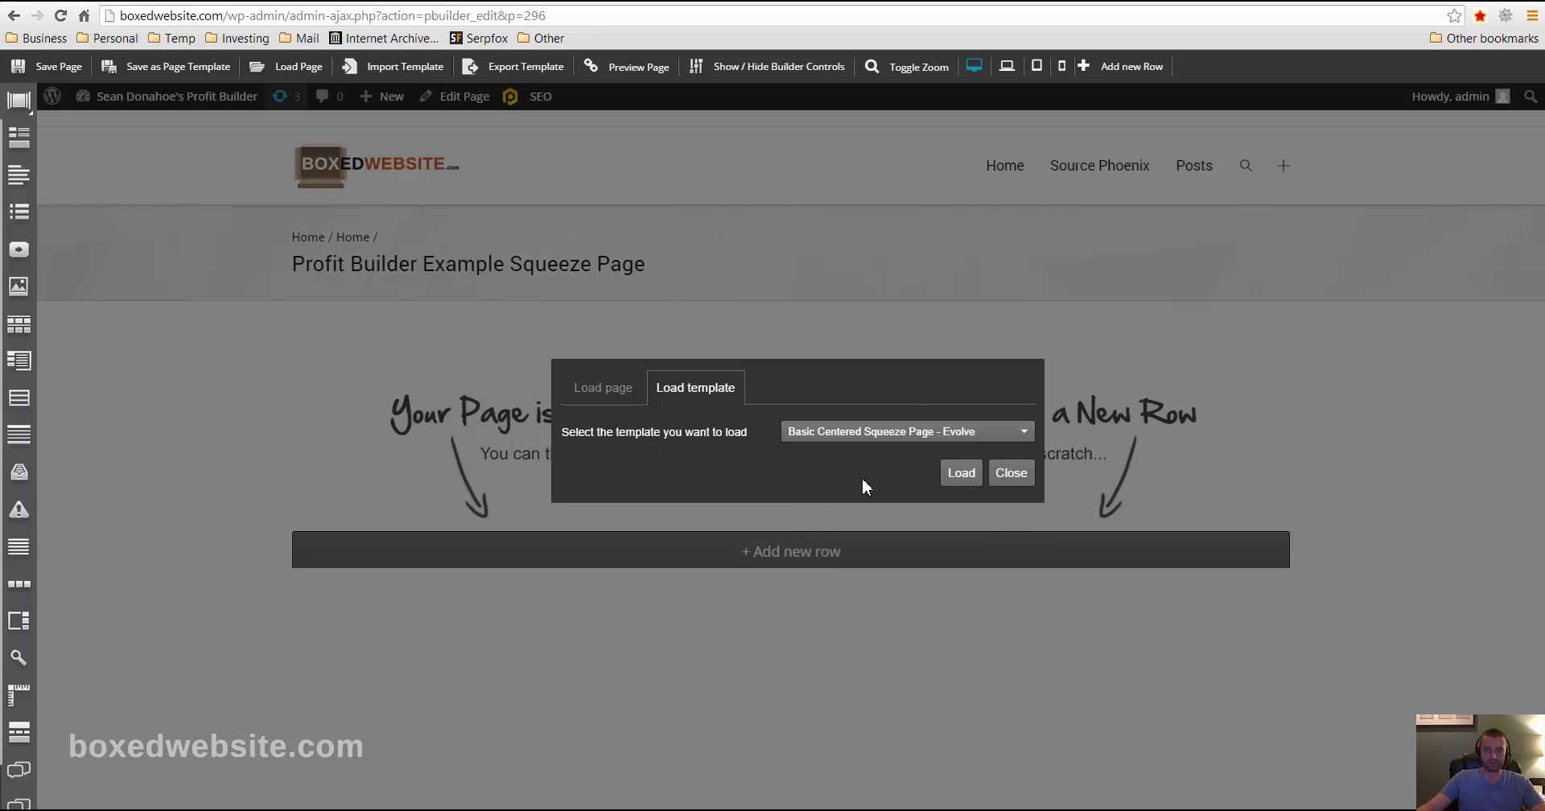
left_click(957, 478)
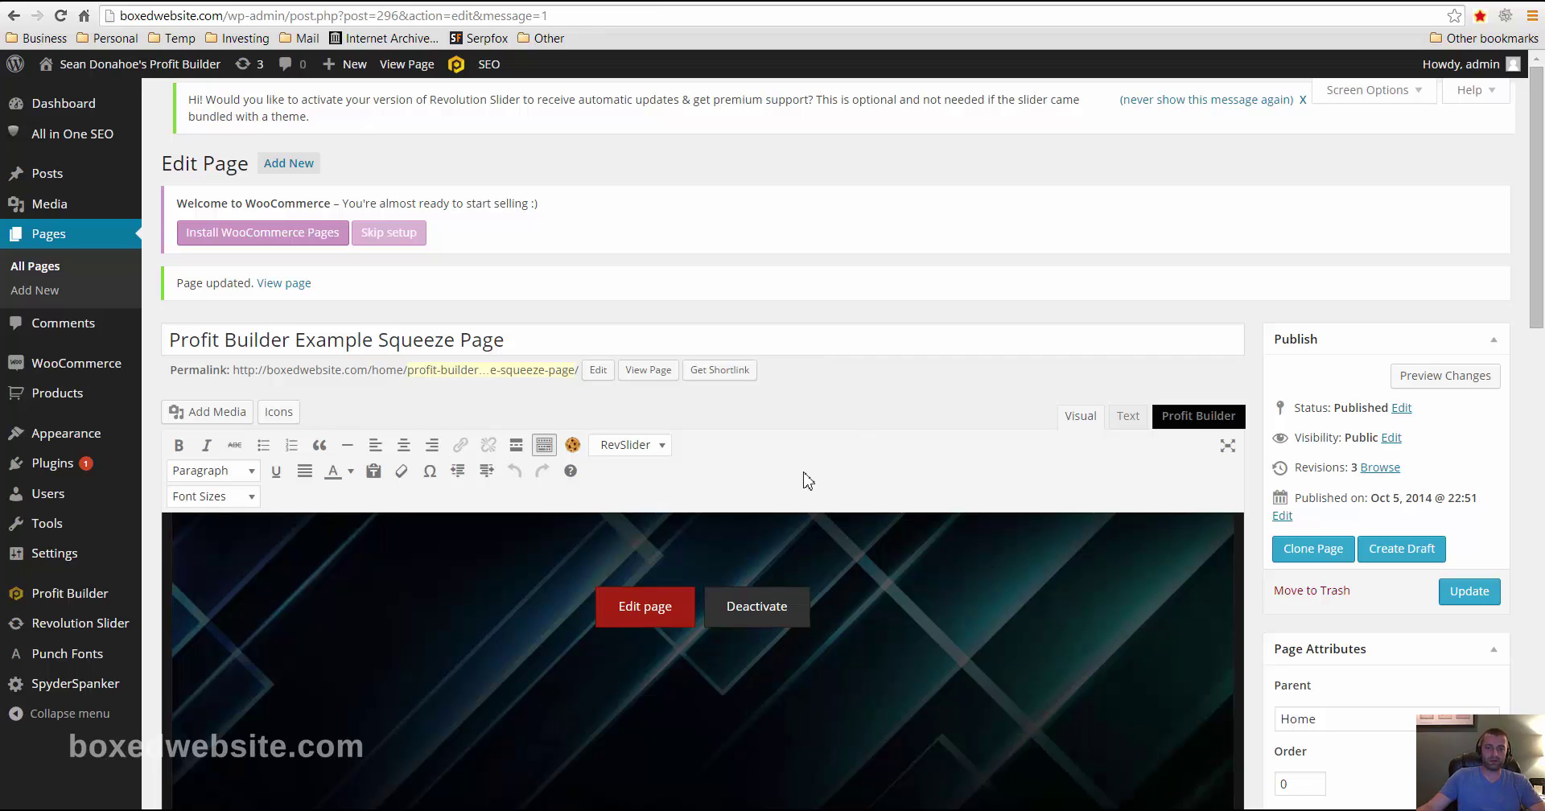
Set the page background type to Image using spbg from the Media Library, then update the page
scroll(829, 452, "down", 2)
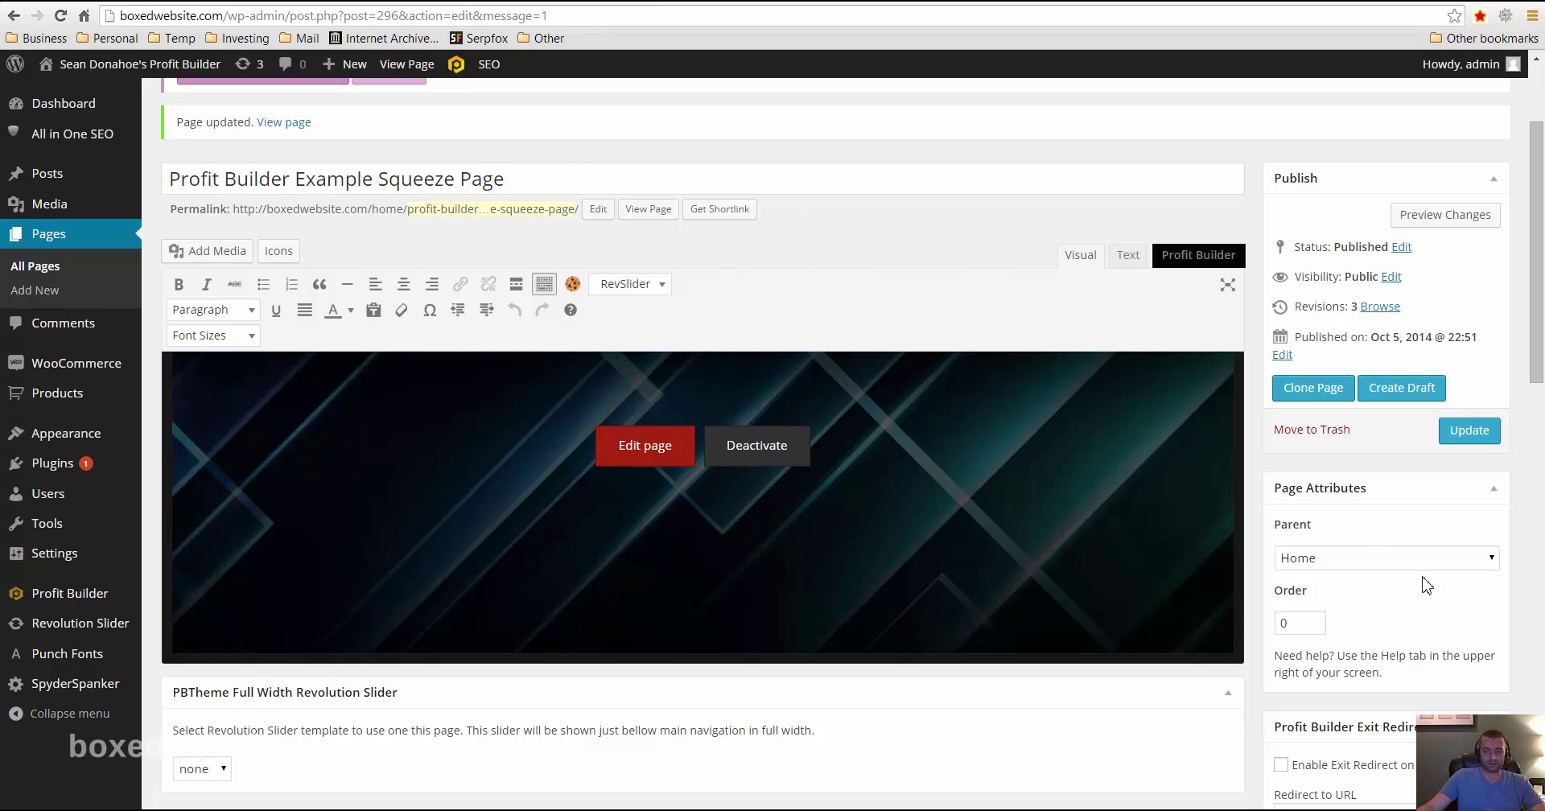
scroll(1410, 611, "down", 10)
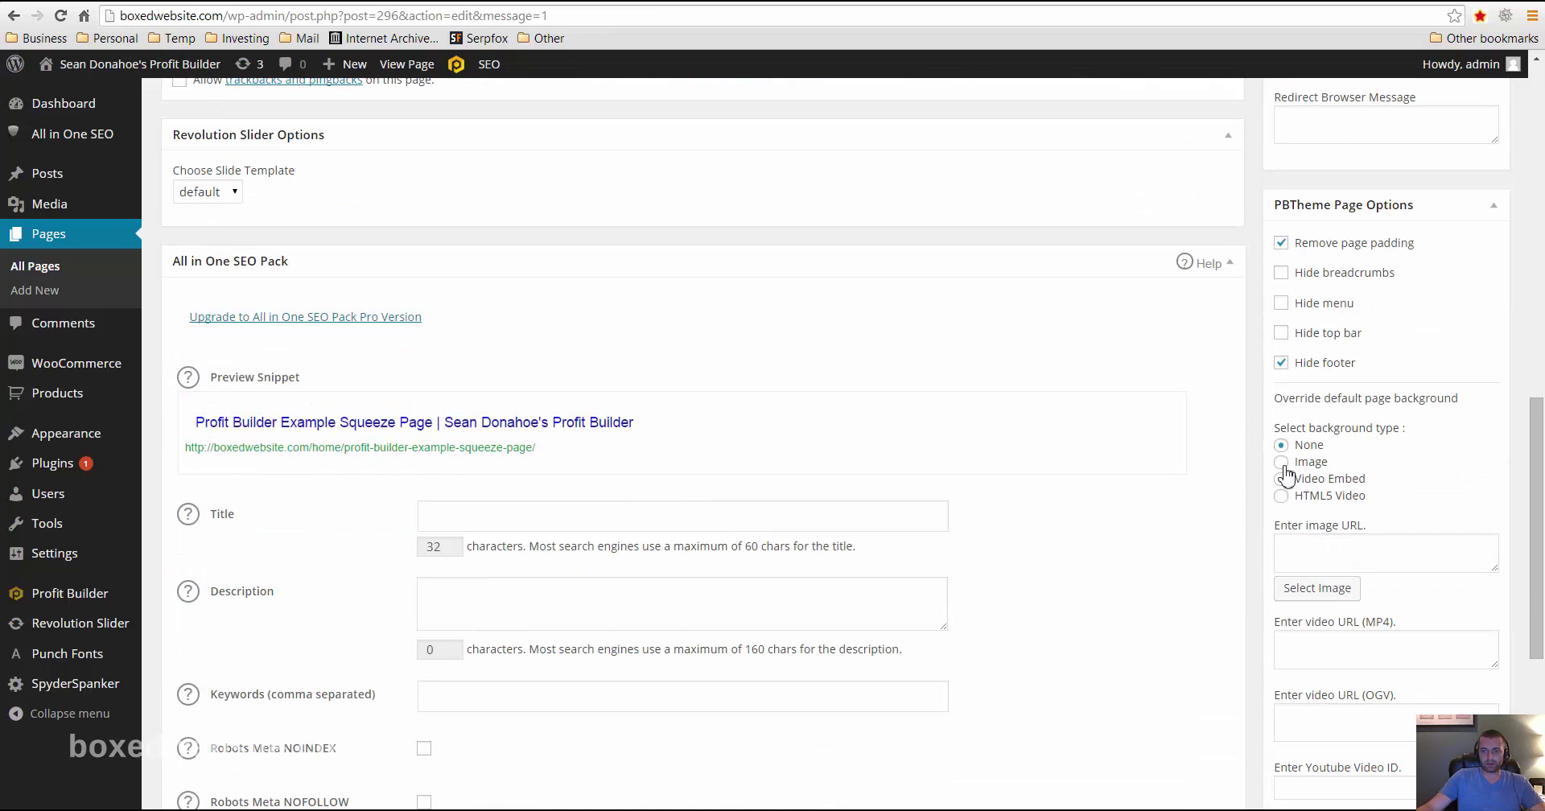
left_click(1282, 463)
left_click(1318, 588)
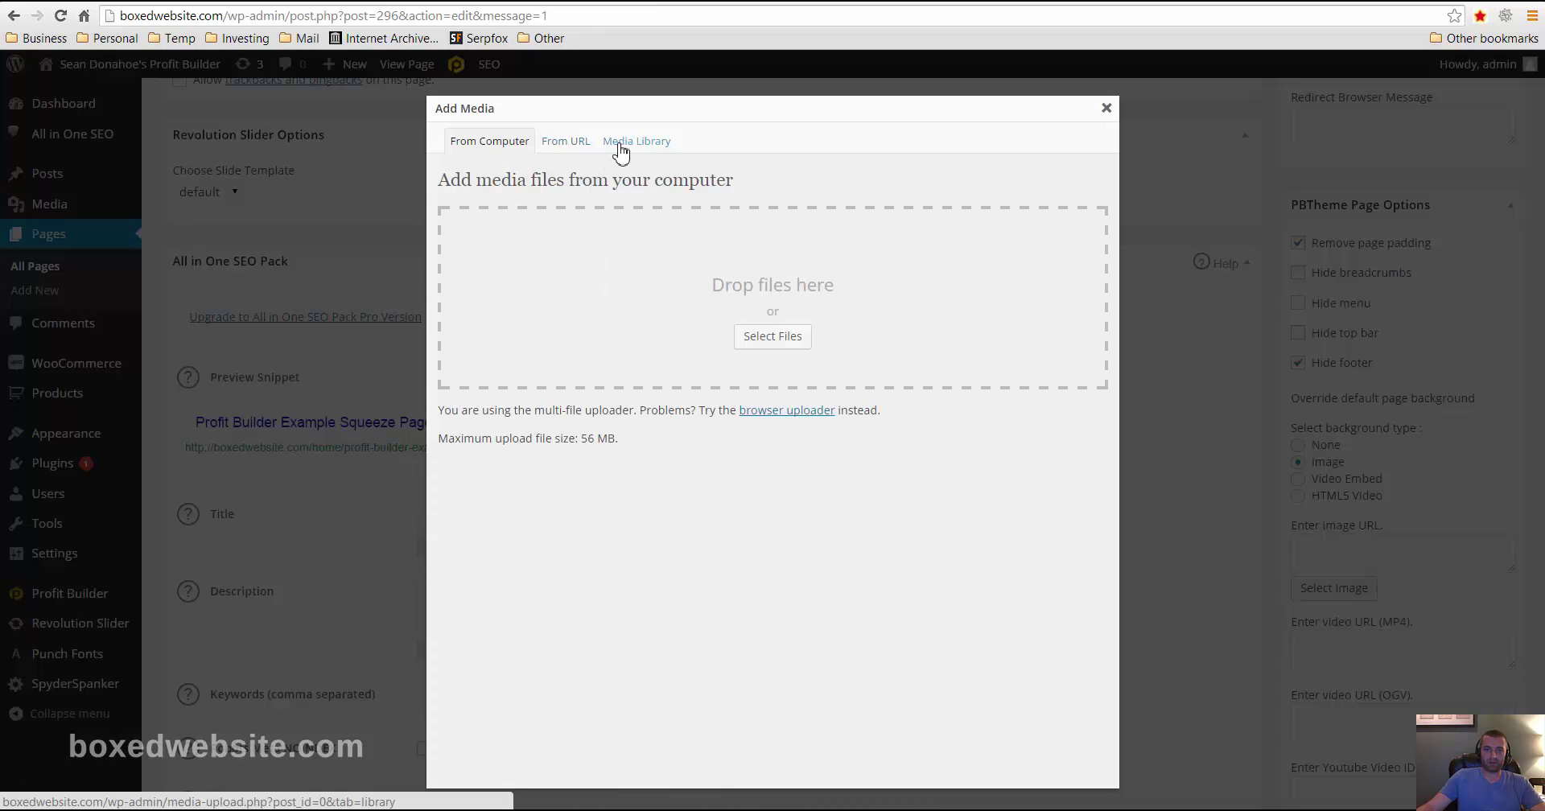
left_click(620, 150)
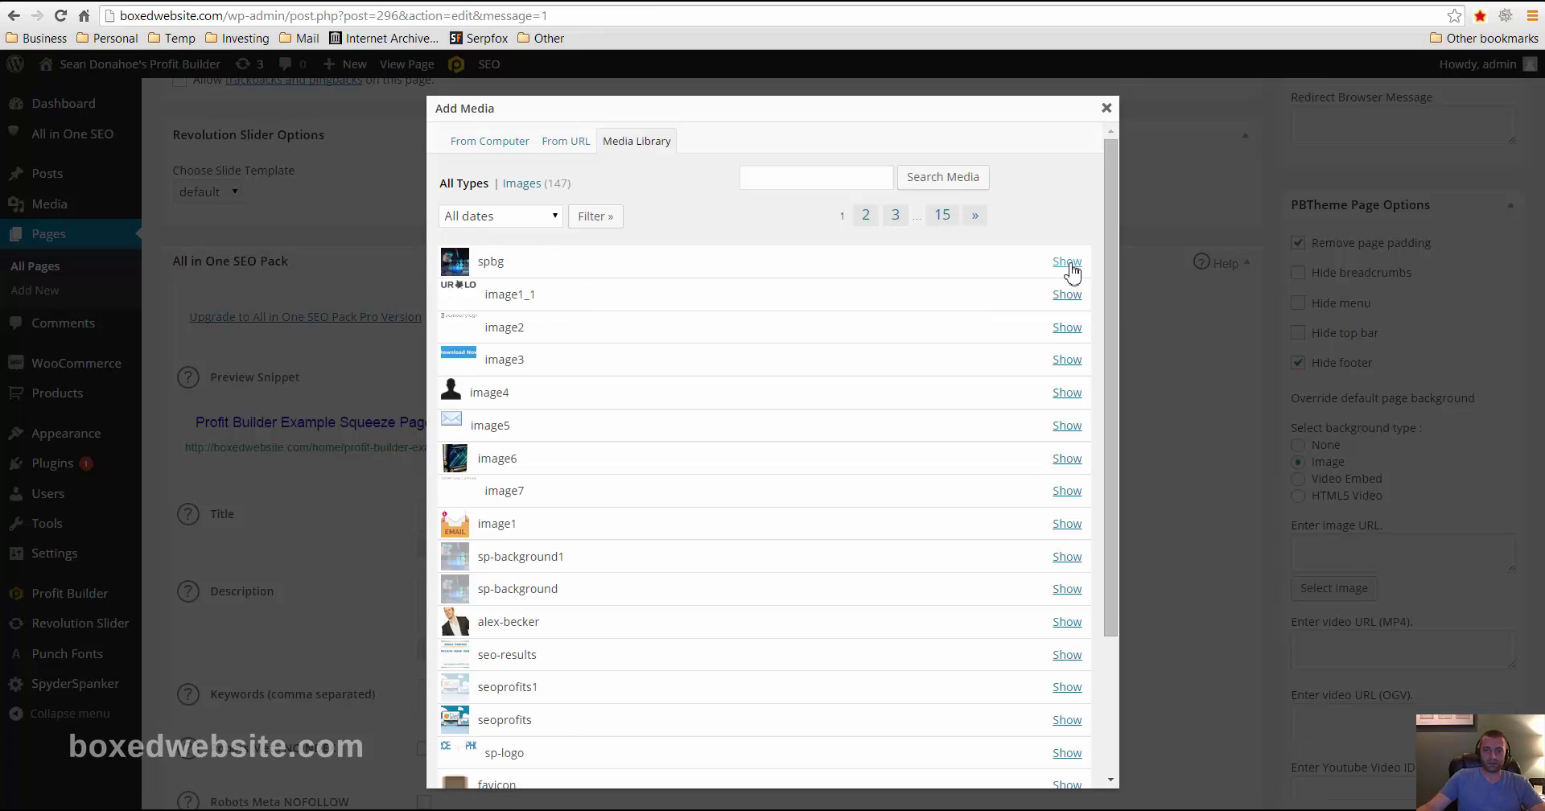
left_click(1067, 261)
scroll(583, 537, "down", 4)
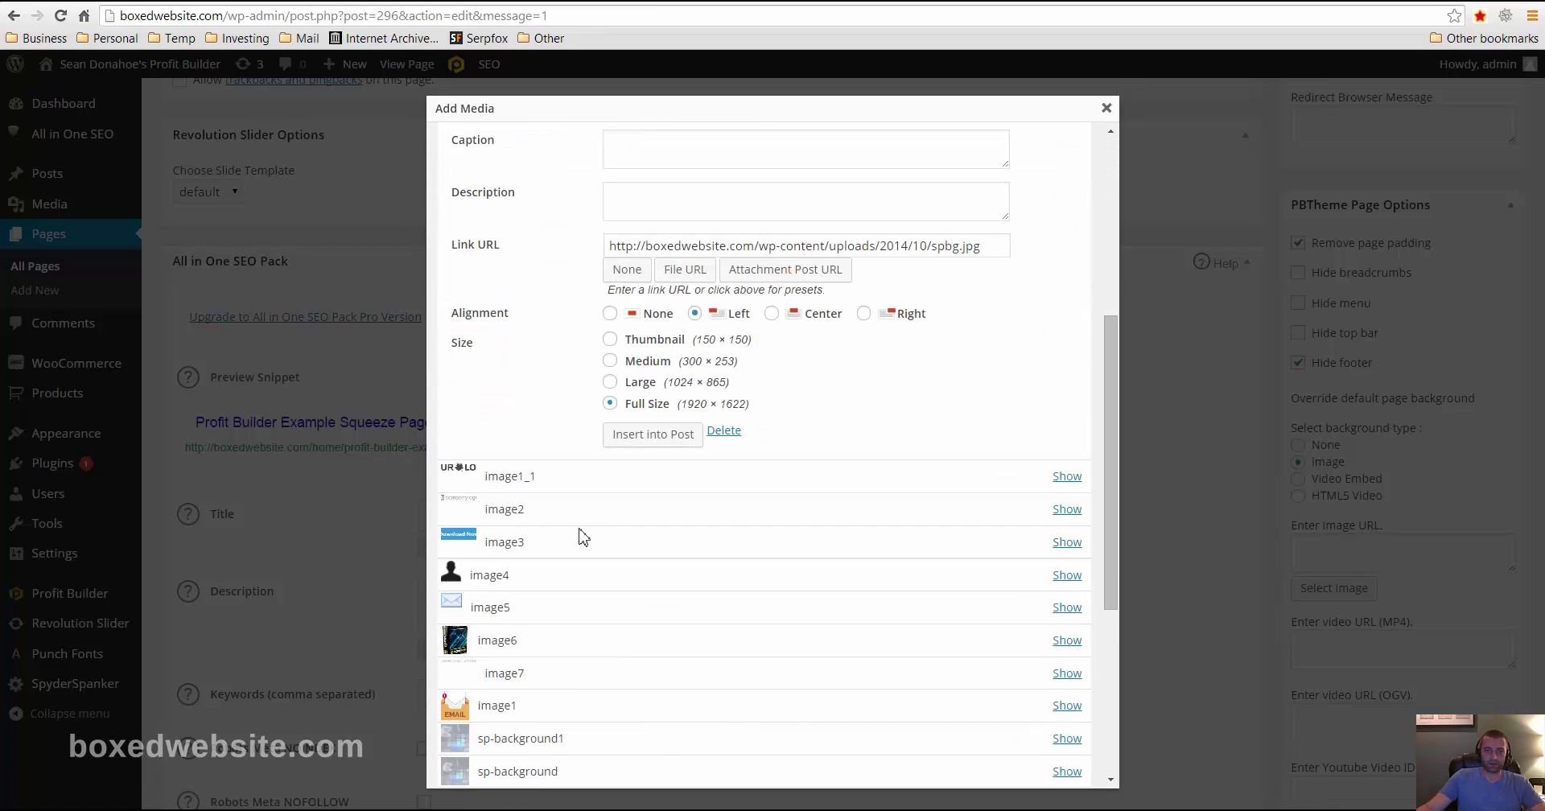
left_click(664, 441)
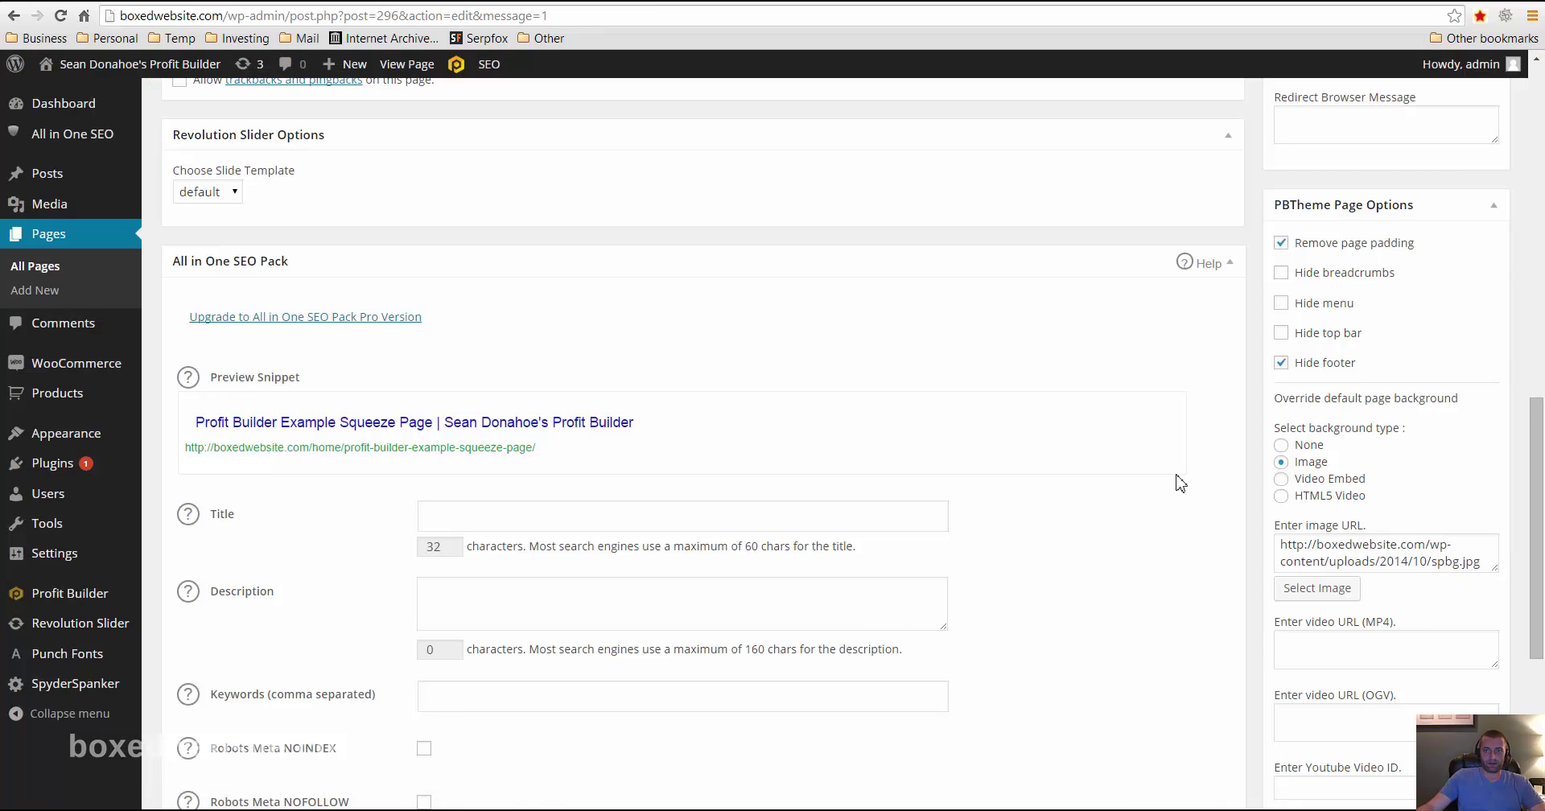
scroll(1368, 474, "up", 10)
left_click(1486, 360)
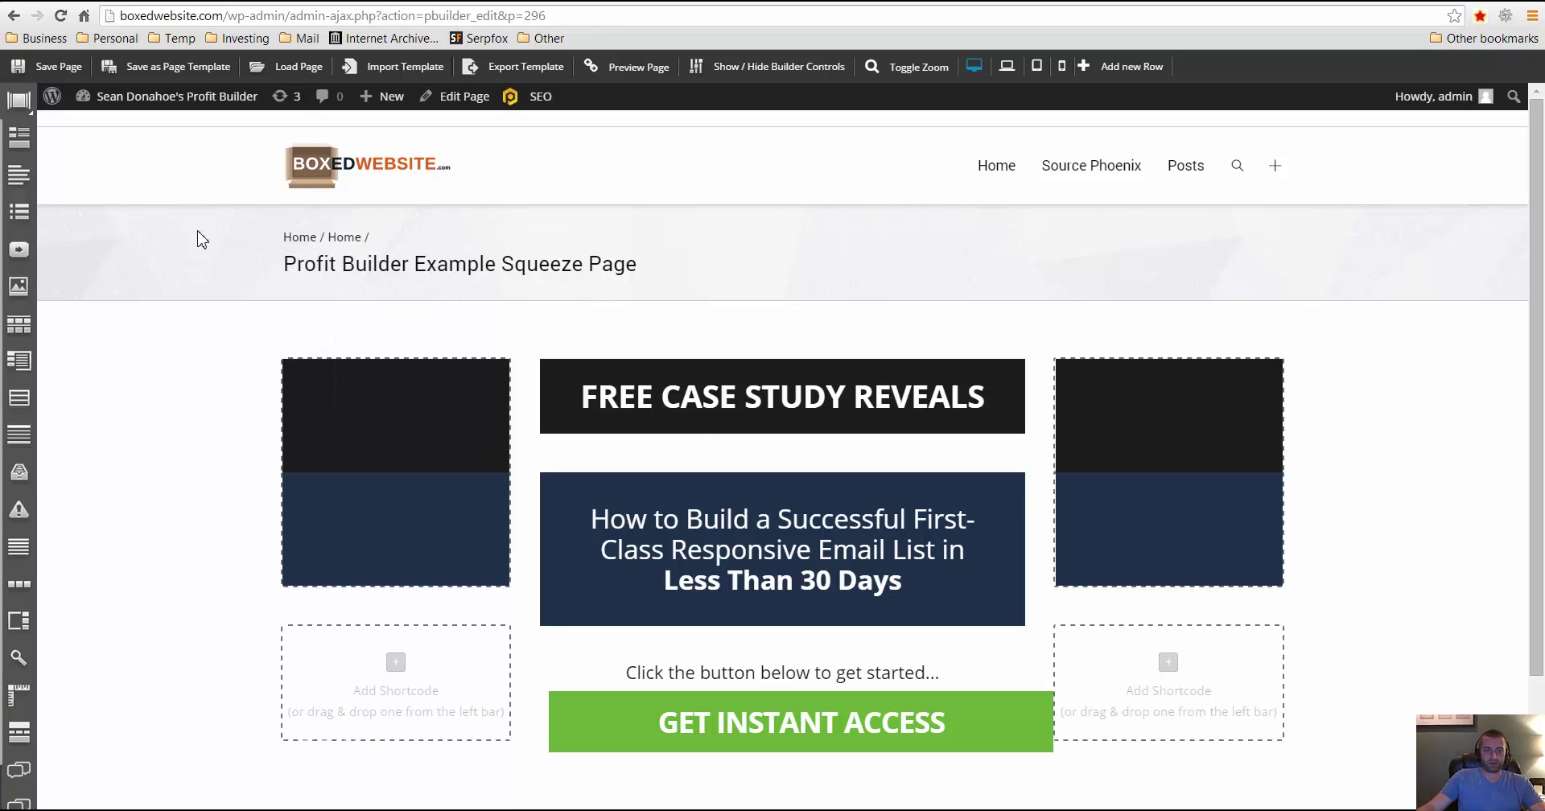
Reload the builder, confirming Leave this Page, so the spbg background appears behind the template
key("F5")
left_click(708, 170)
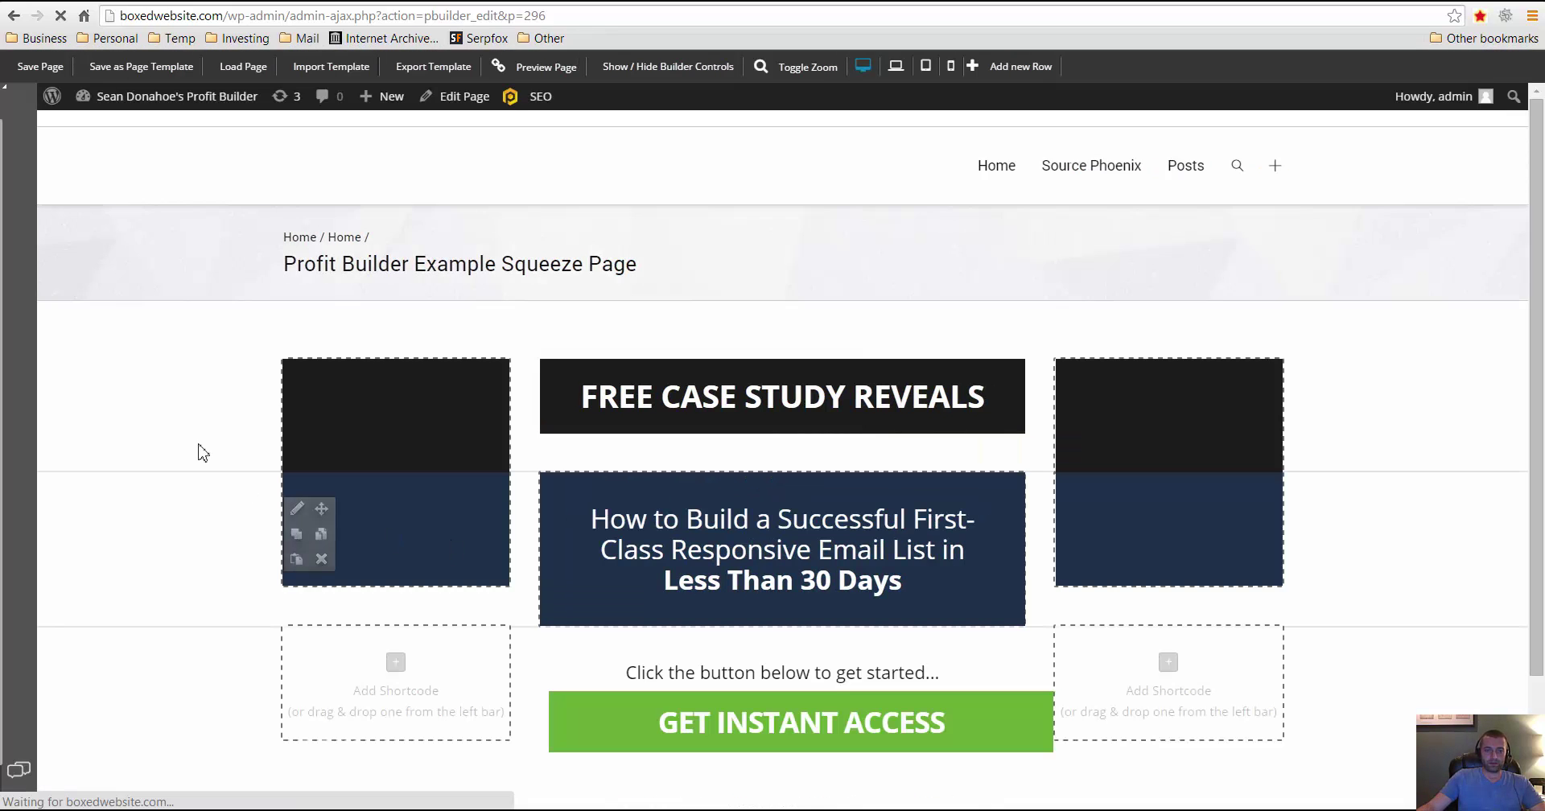
scroll(597, 607, "down", 1)
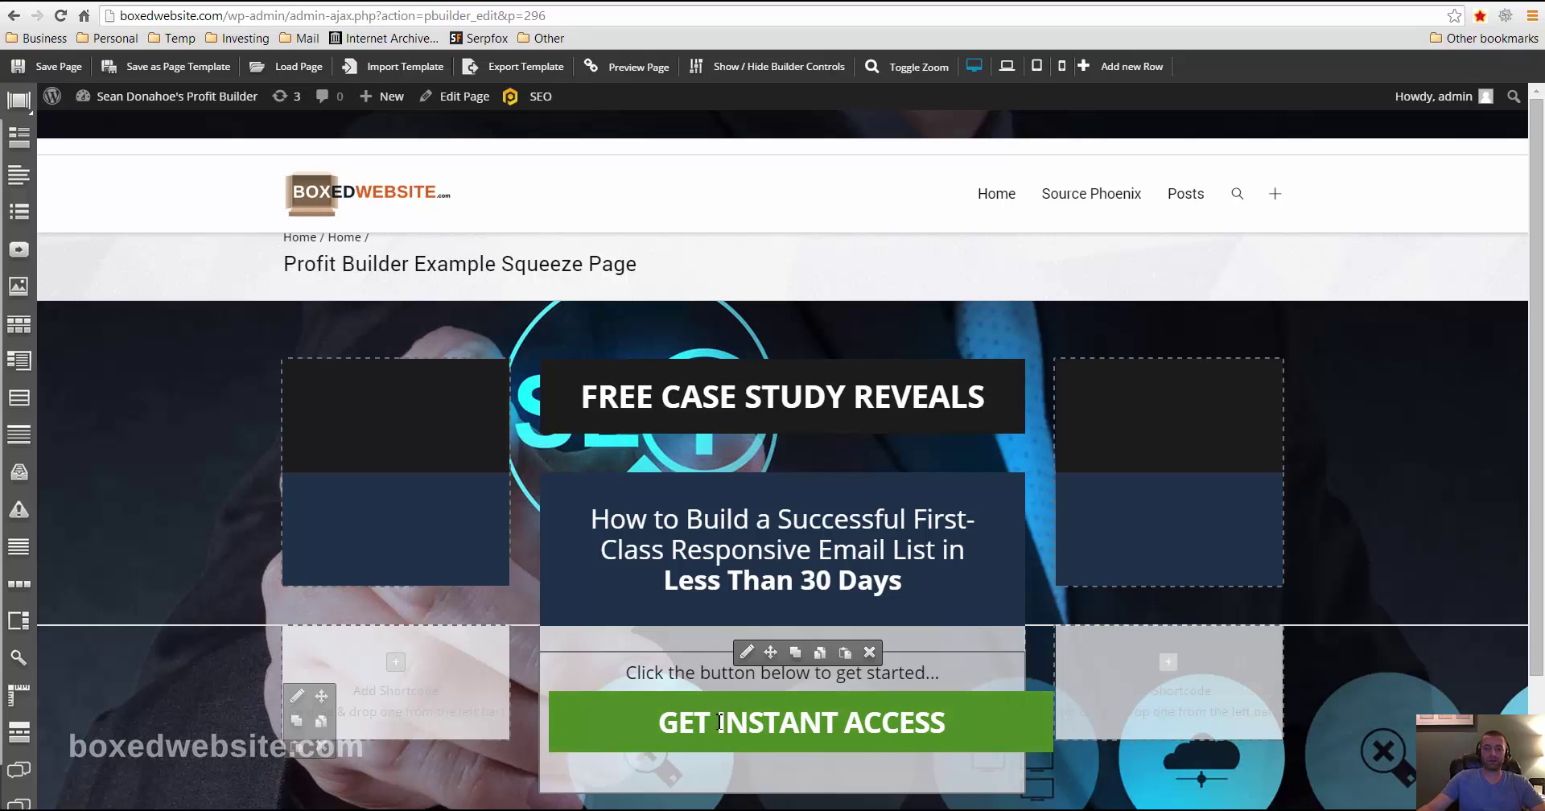
Open the opt-in button's Form Code field and bring up AWeber's Raw HTML form code
left_click(747, 652)
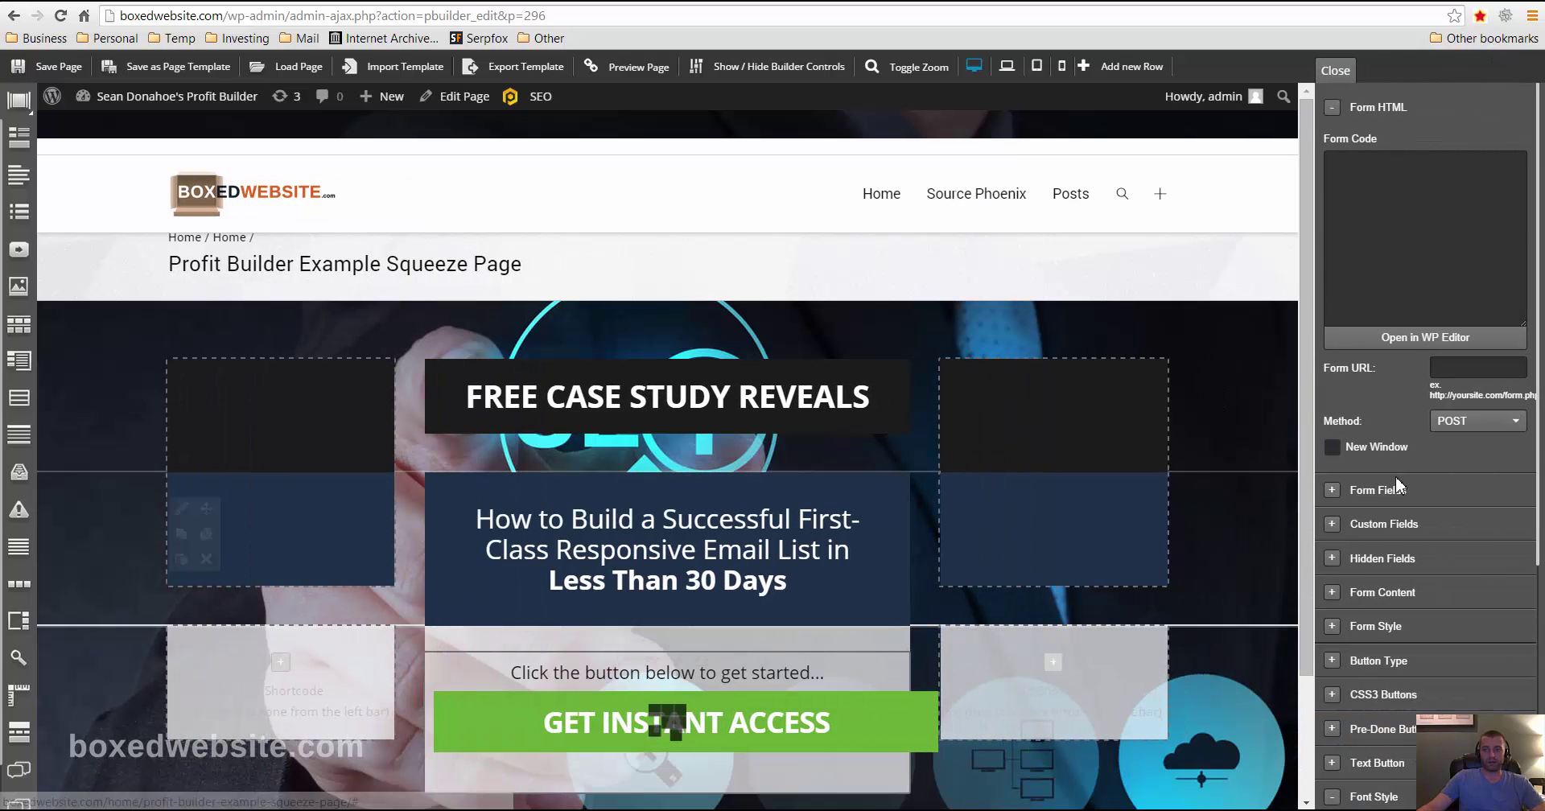
left_click(1388, 253)
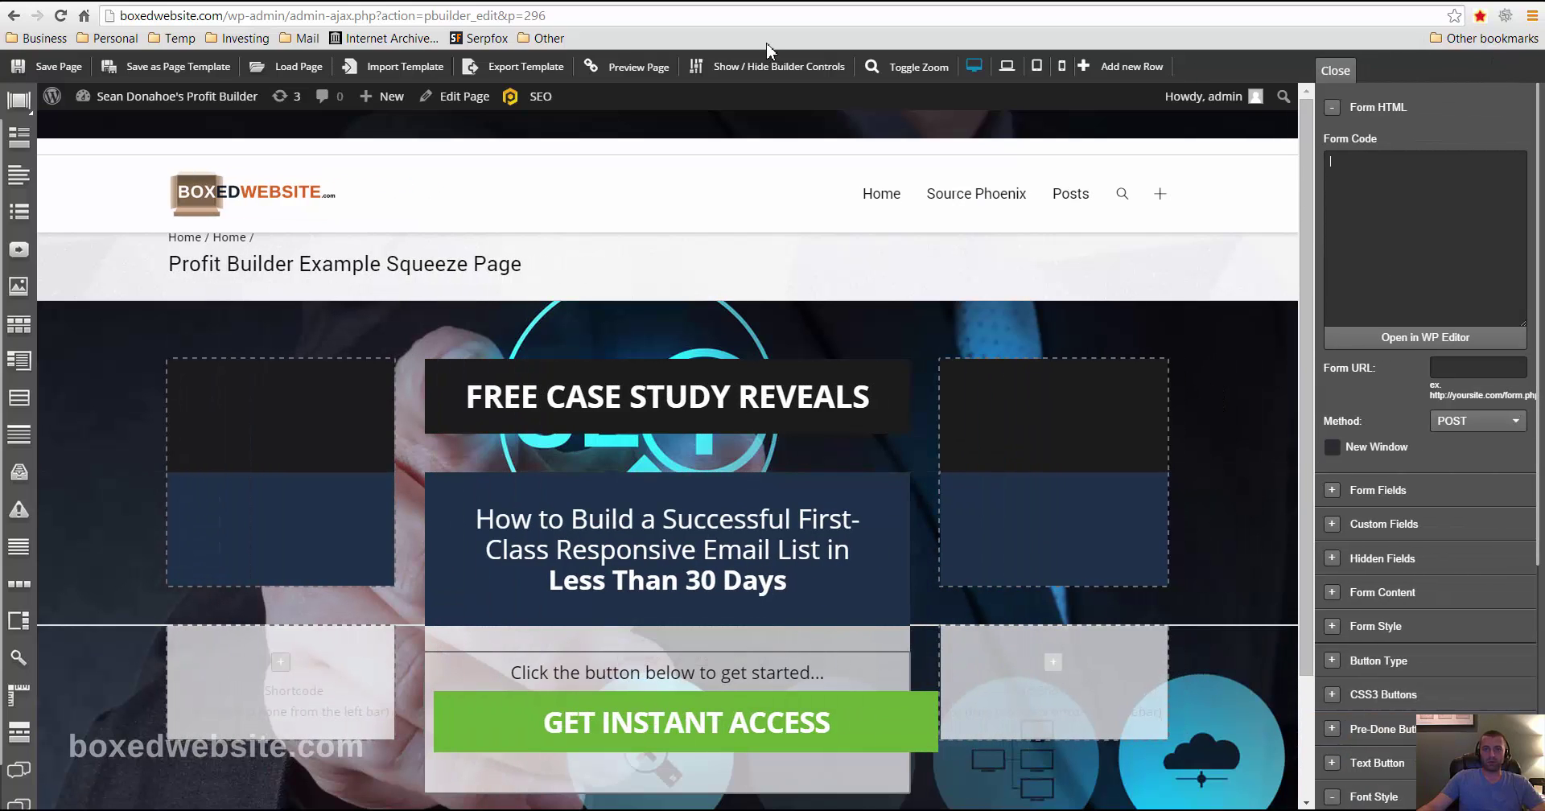
left_click(837, 3)
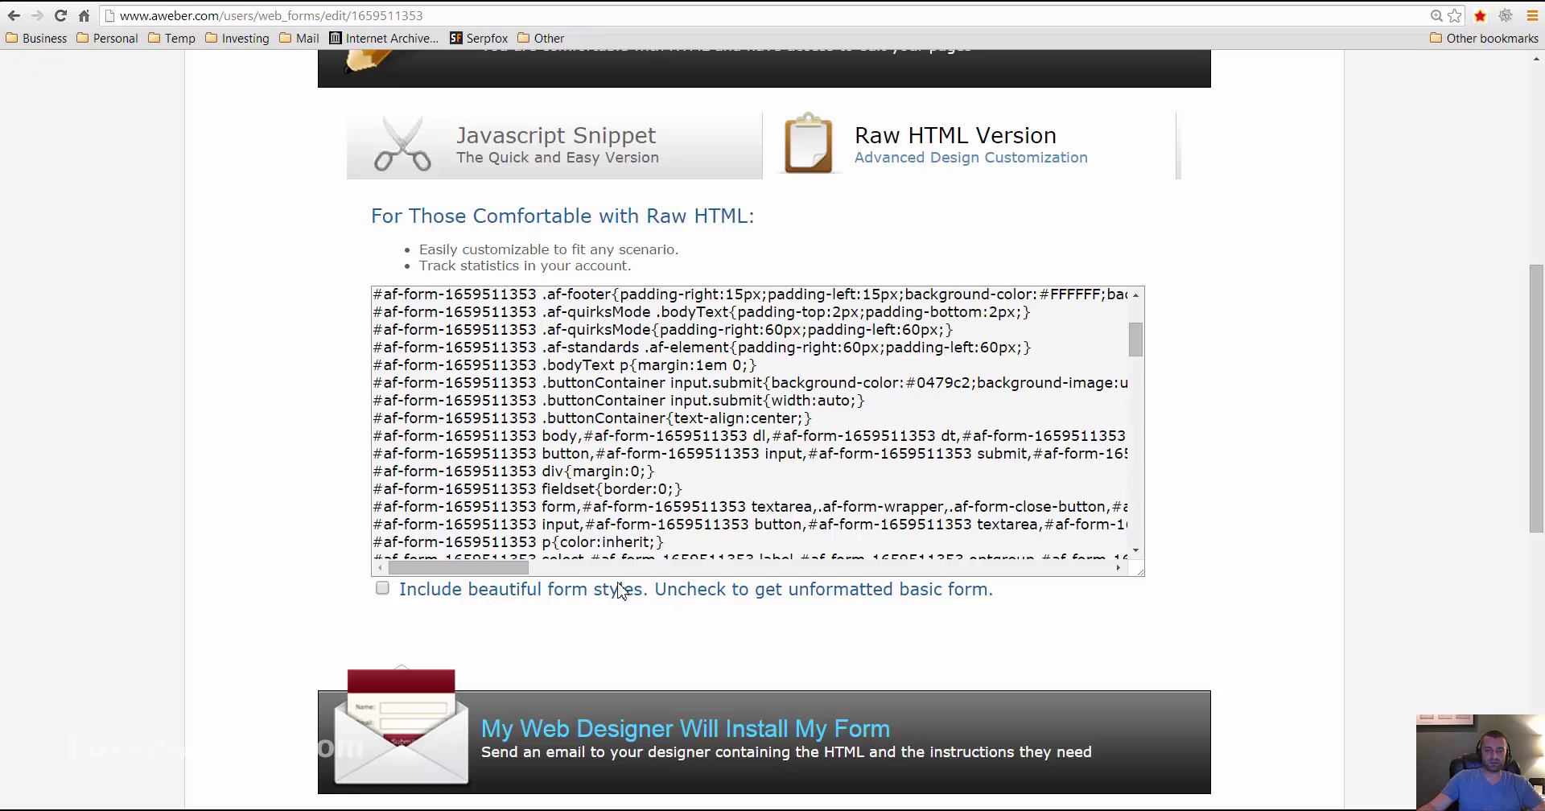
Select the entire raw HTML form code in AWeber's textarea
left_click(680, 479)
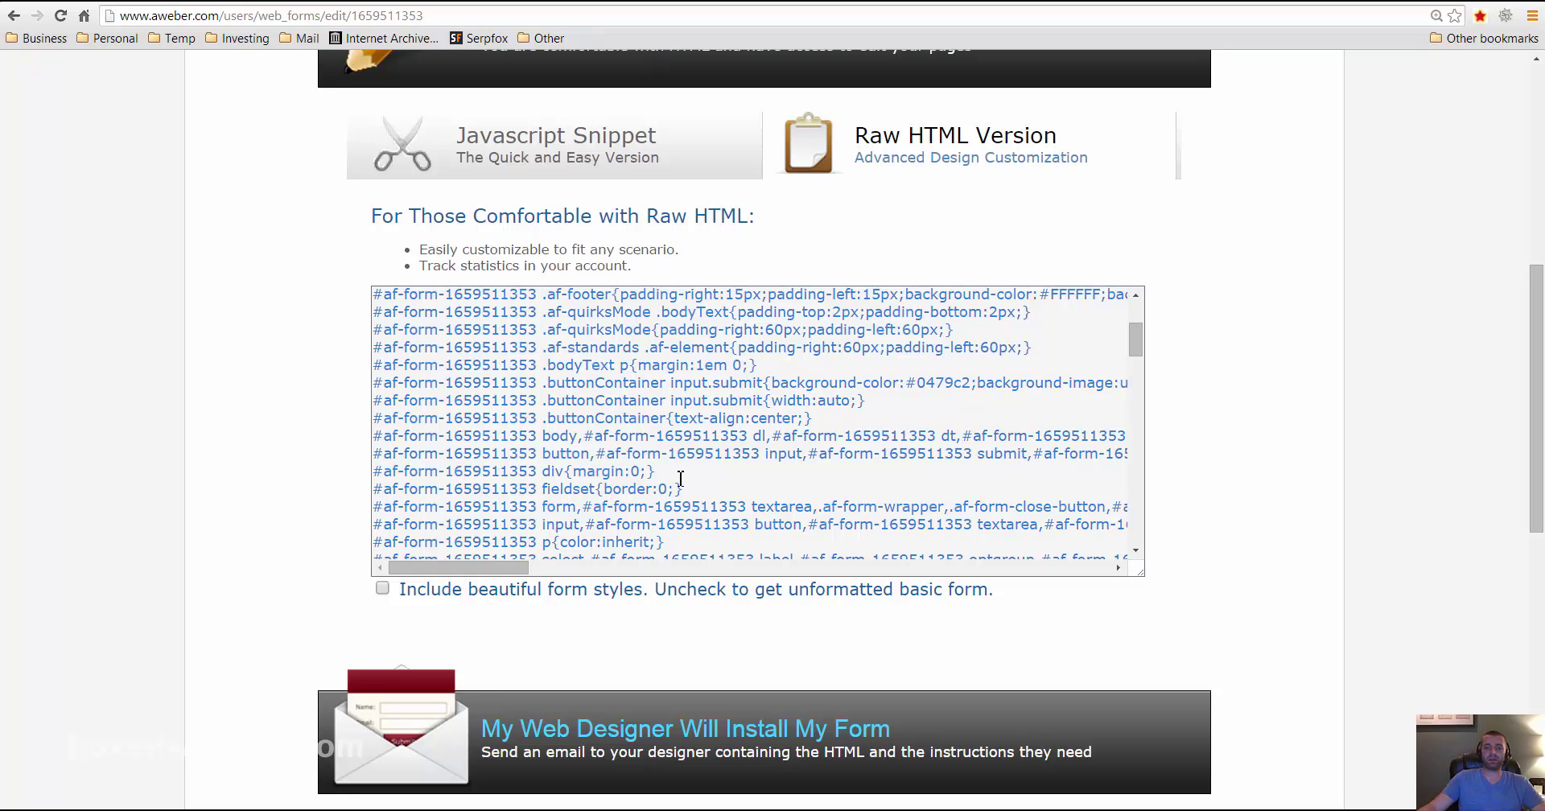
key("ctrl+a")
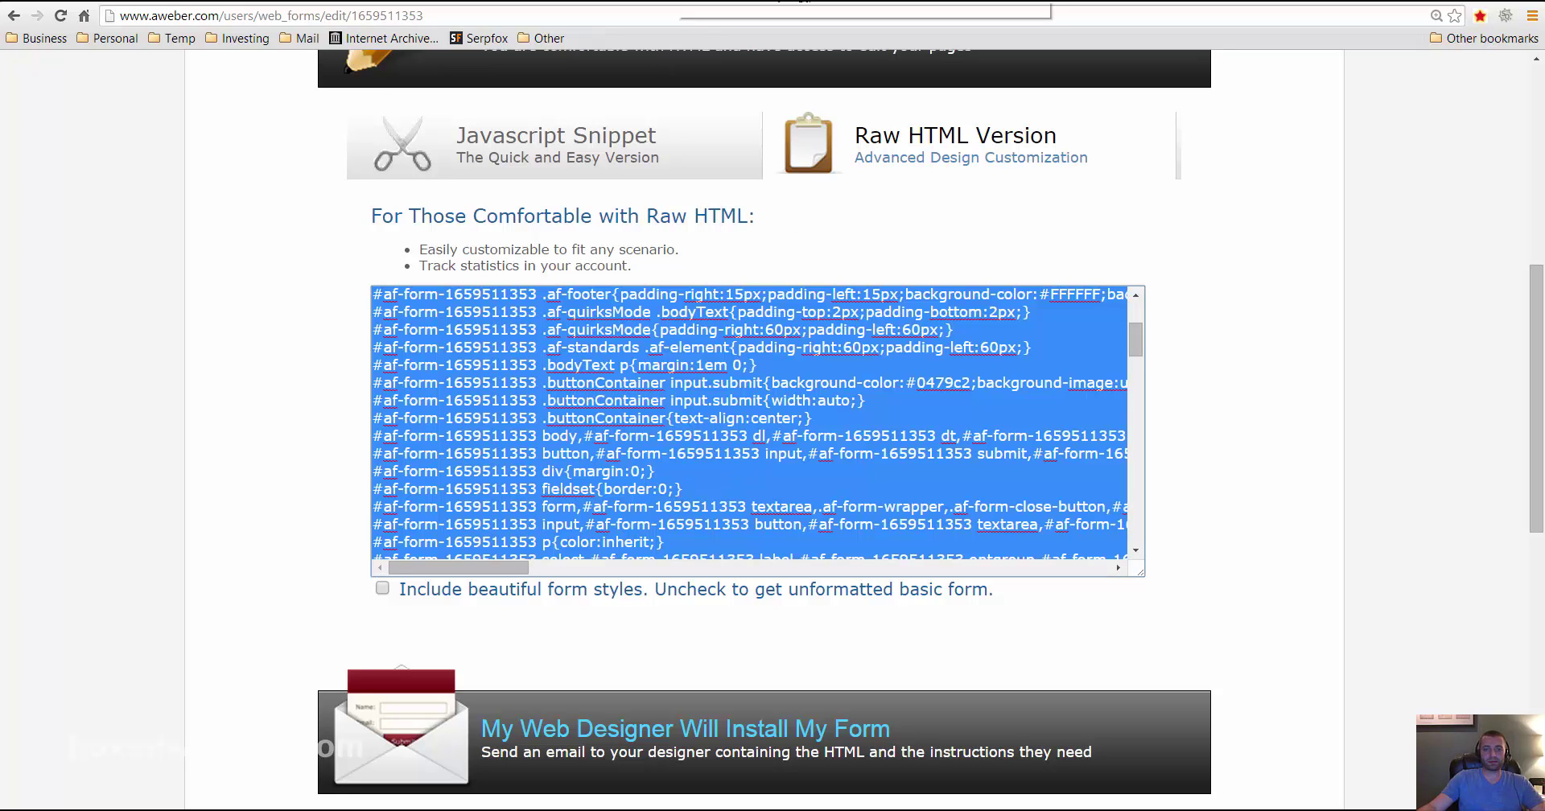
Paste the AWeber code into the button's Form Code and test the first-name/email sign-up form
left_click(676, 2)
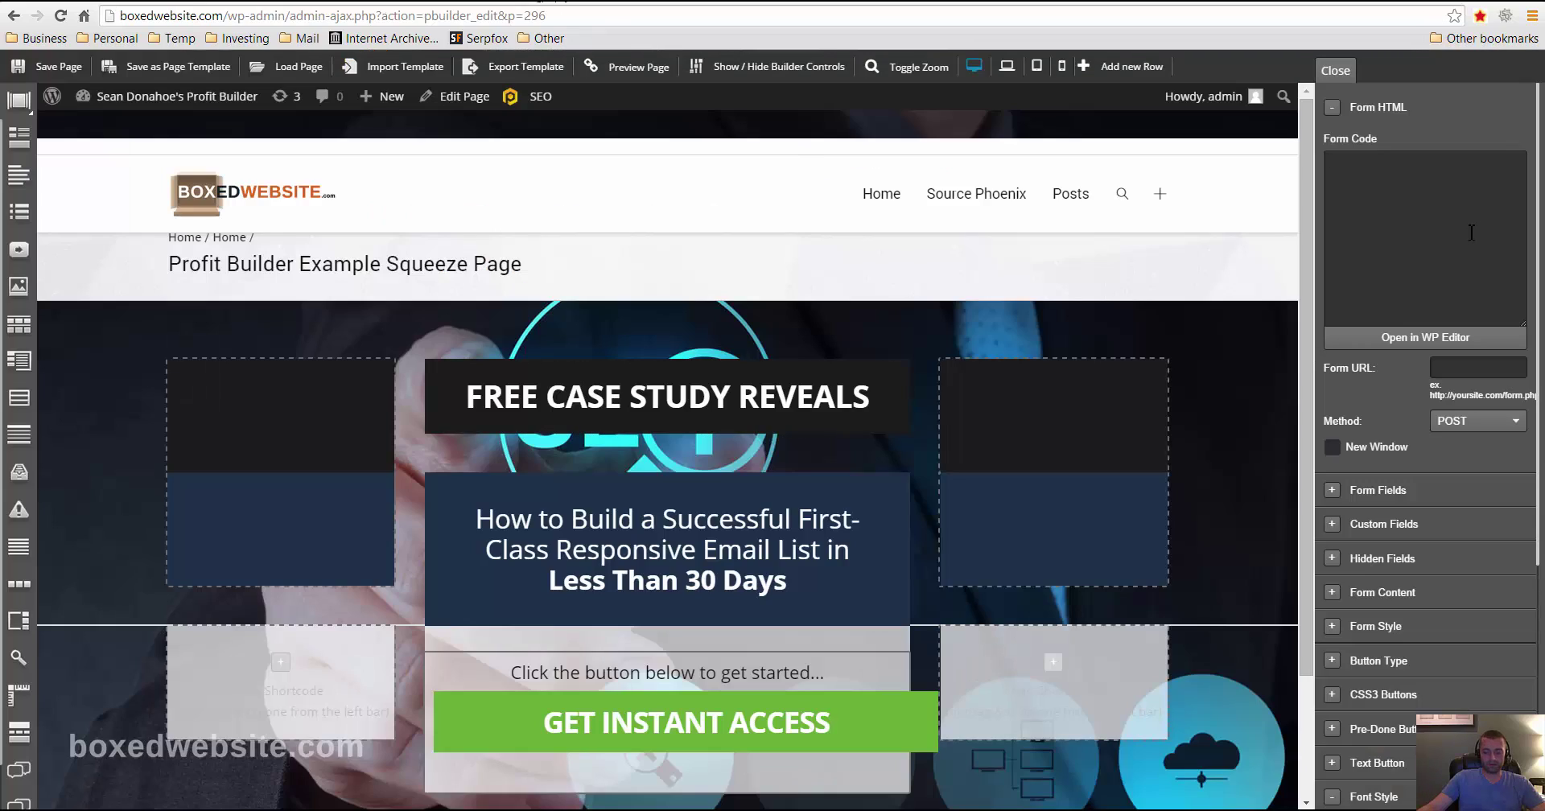
key("ctrl+v")
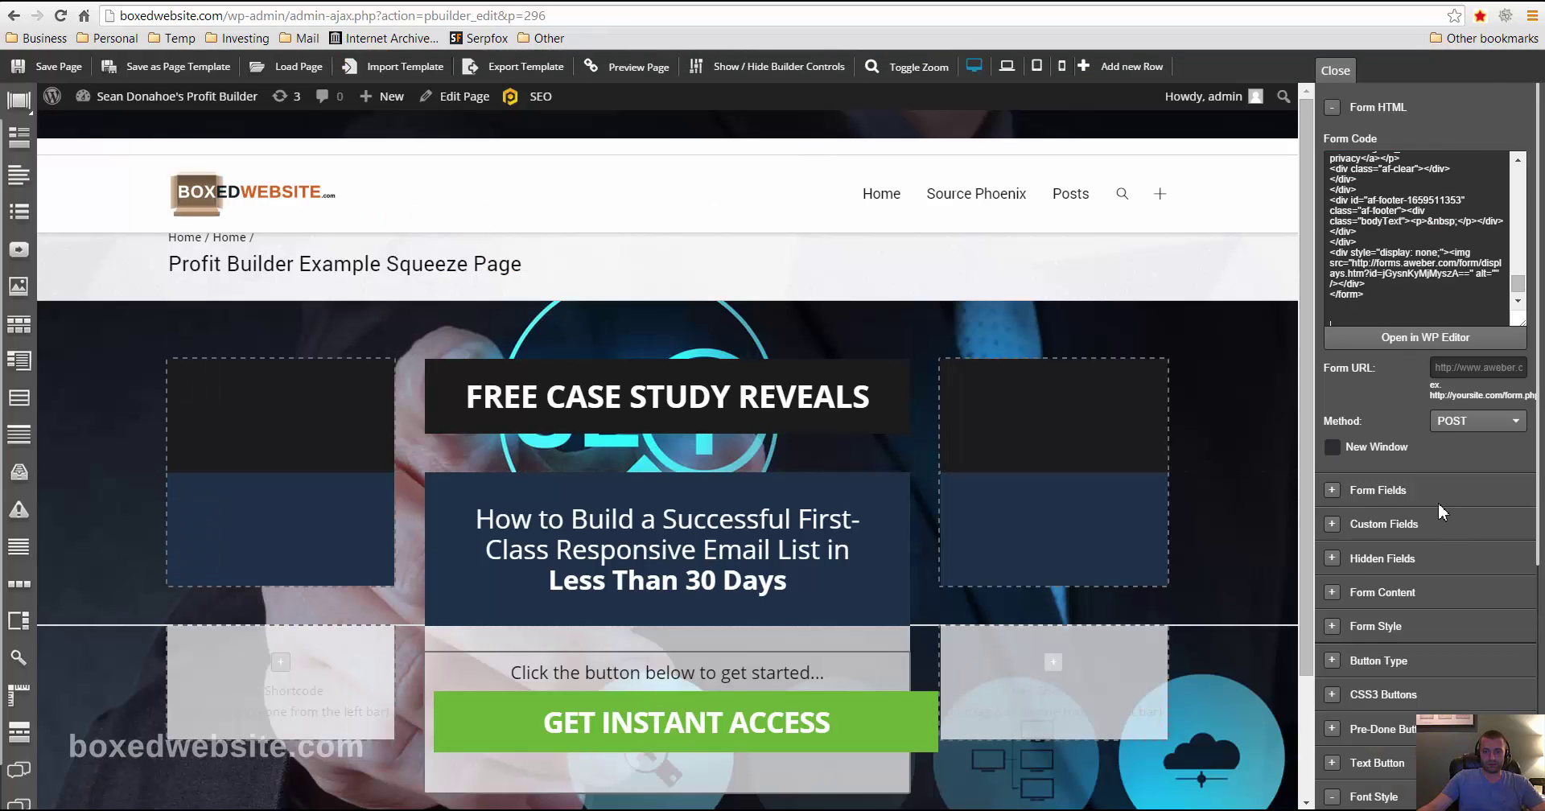
scroll(1437, 504, "down", 3)
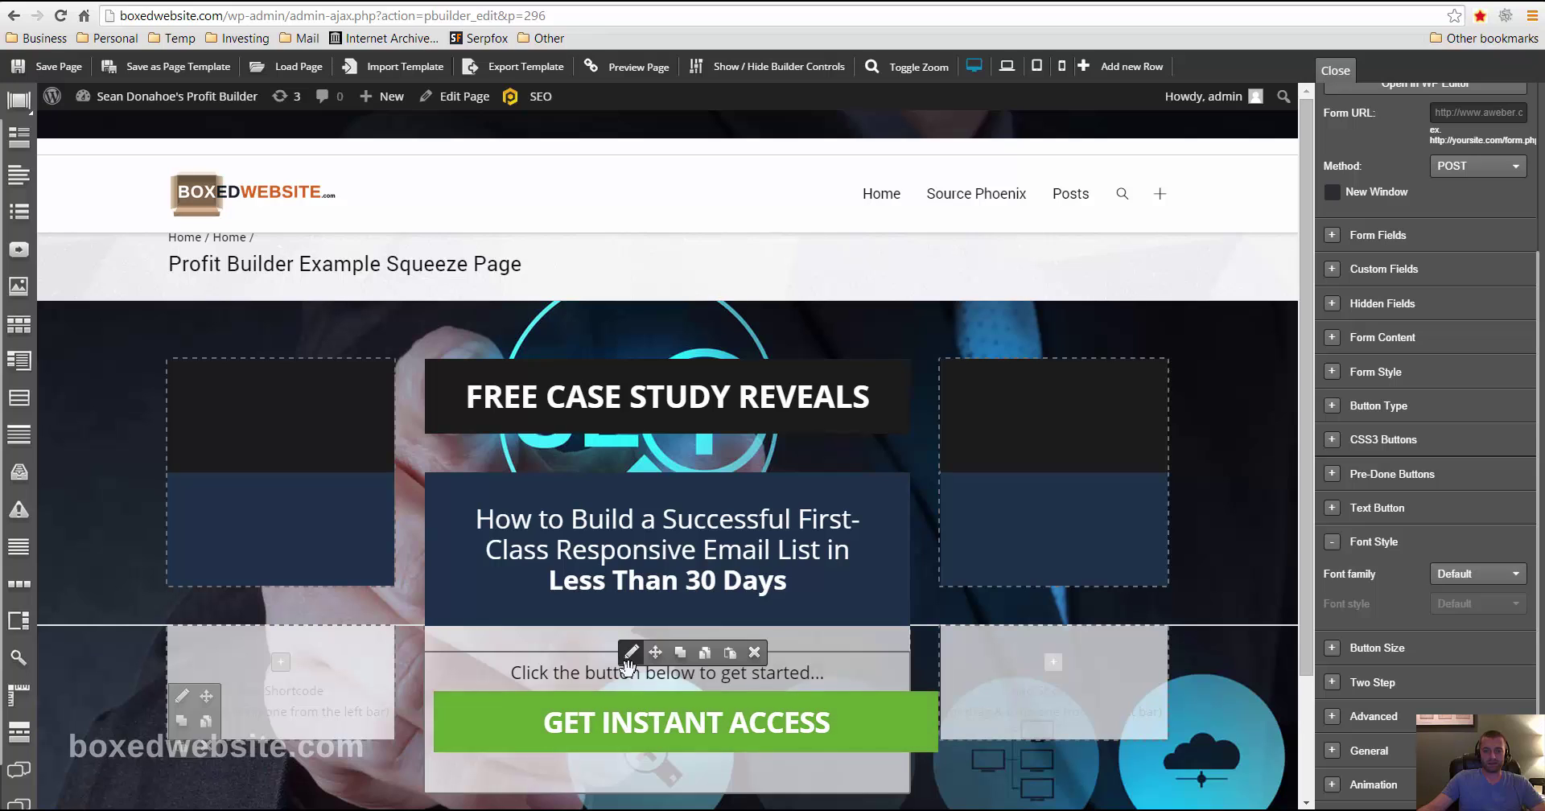
left_click(644, 728)
scroll(642, 738, "down", 3)
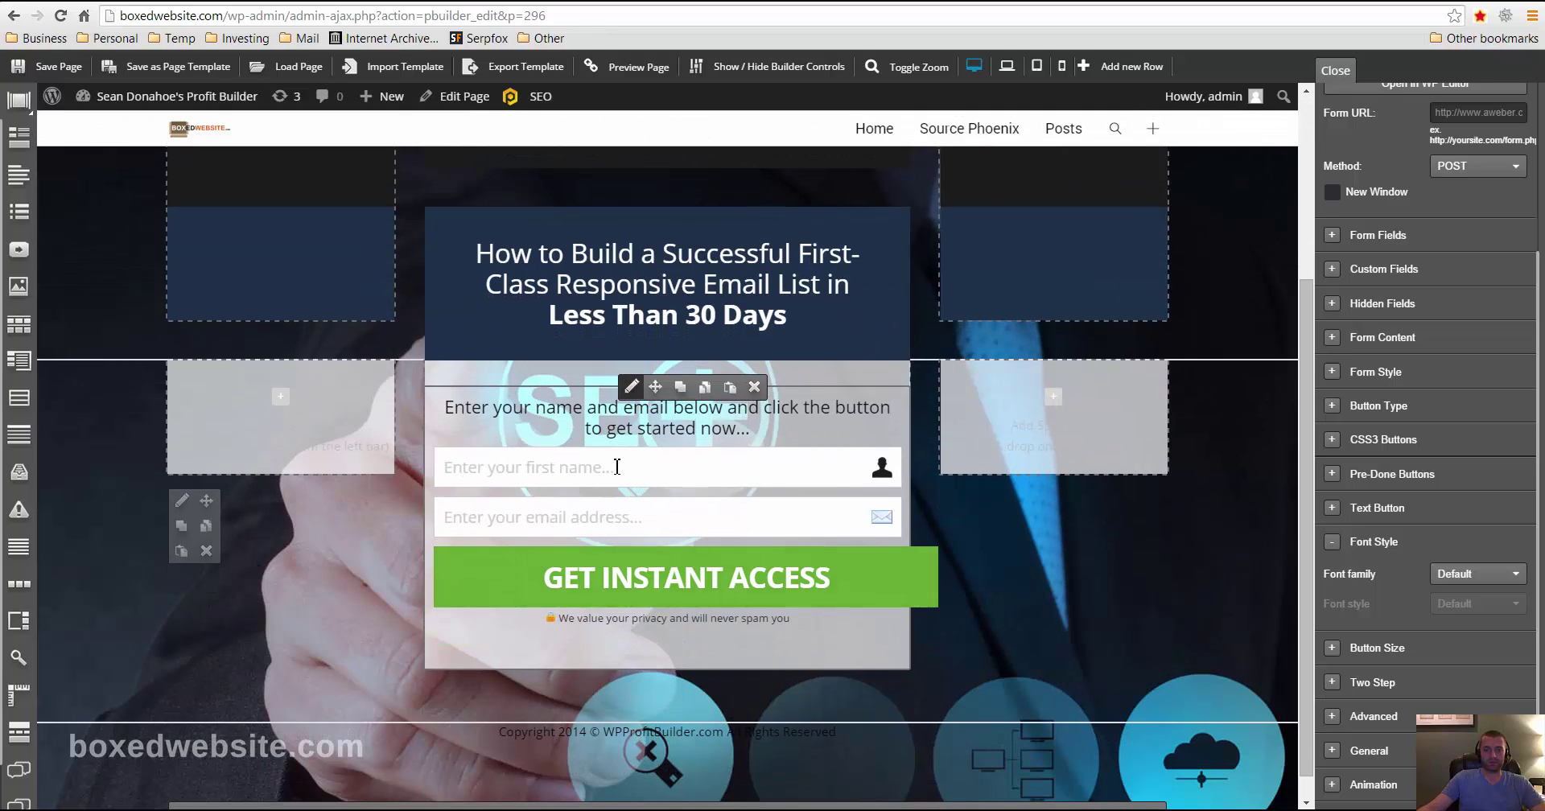
left_click(629, 471)
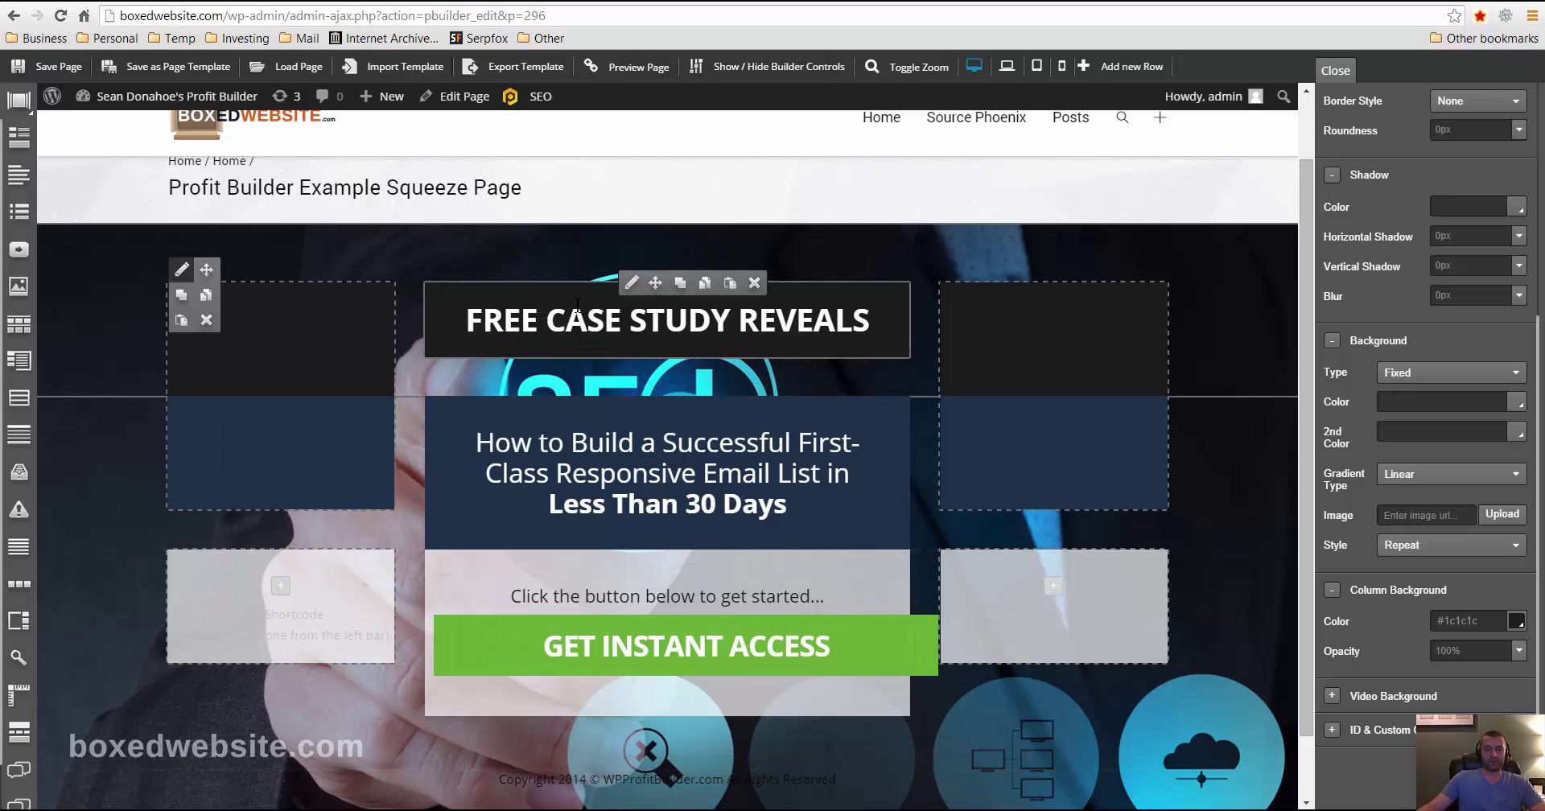
Review the FREE CASE STUDY REVEALS headline's text and font settings, leaving them unchanged
left_click(632, 283)
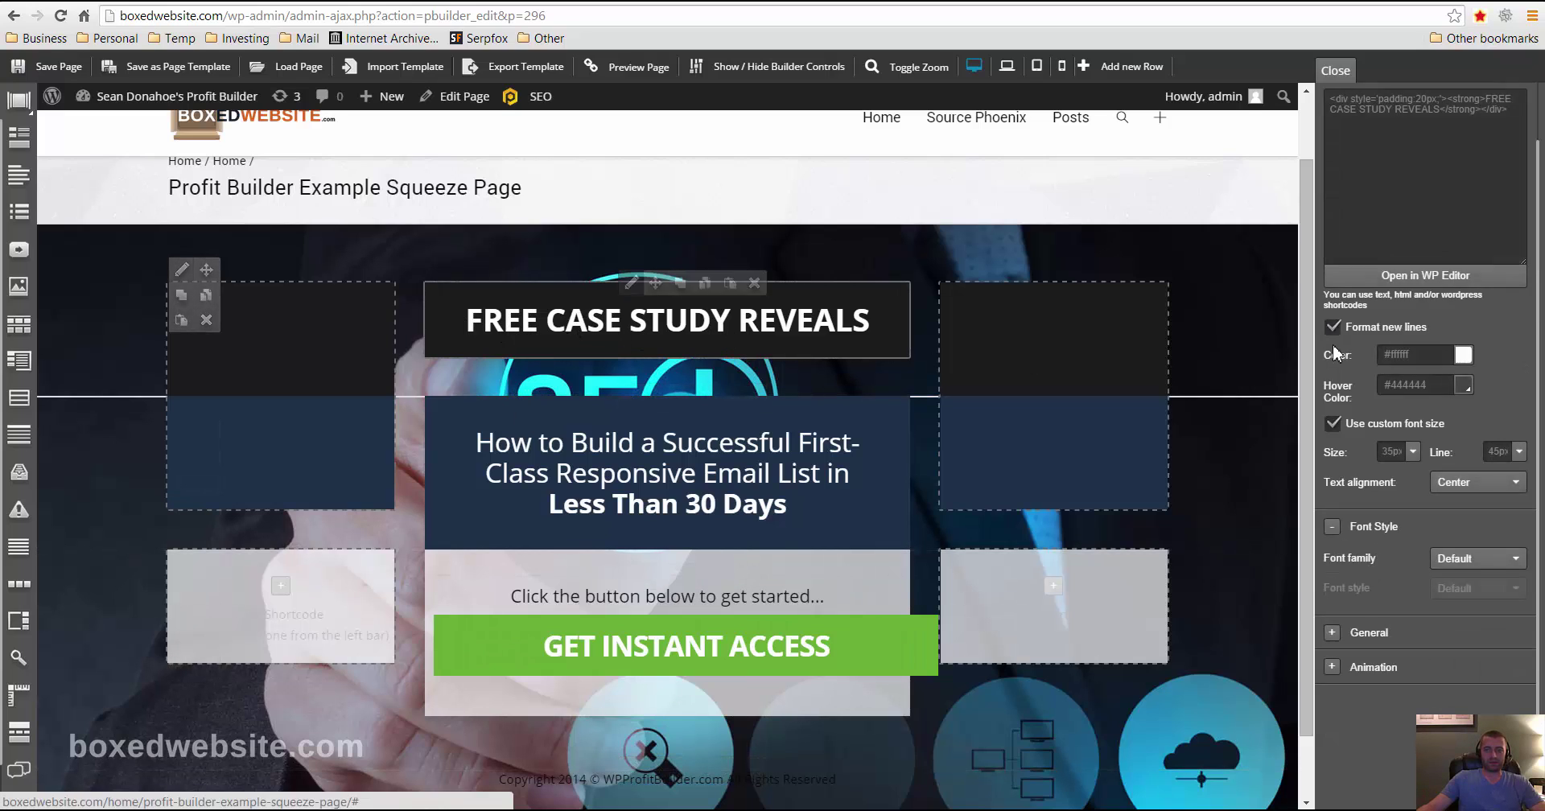
left_click(1426, 274)
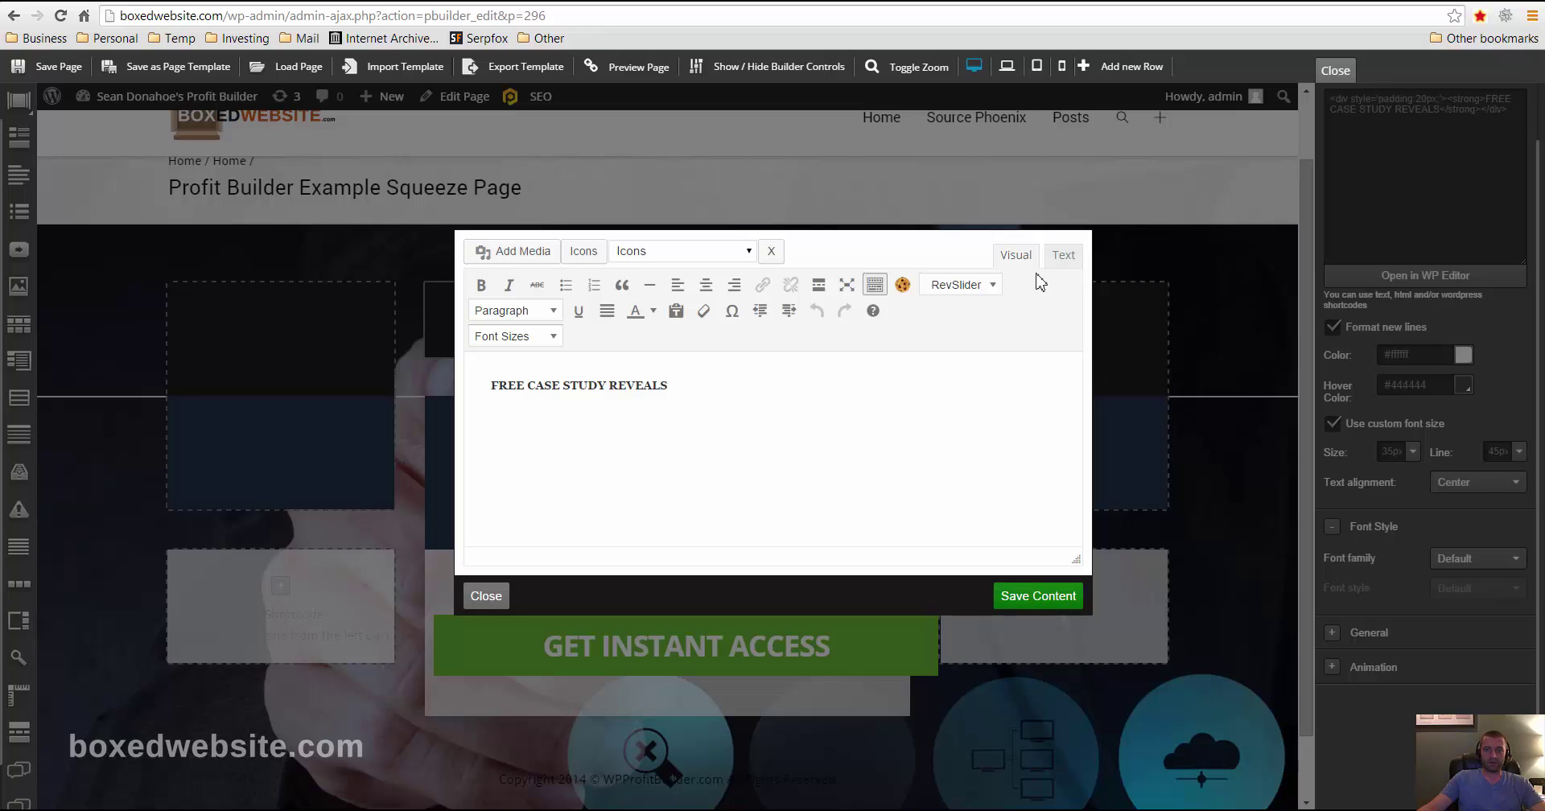
left_click(486, 595)
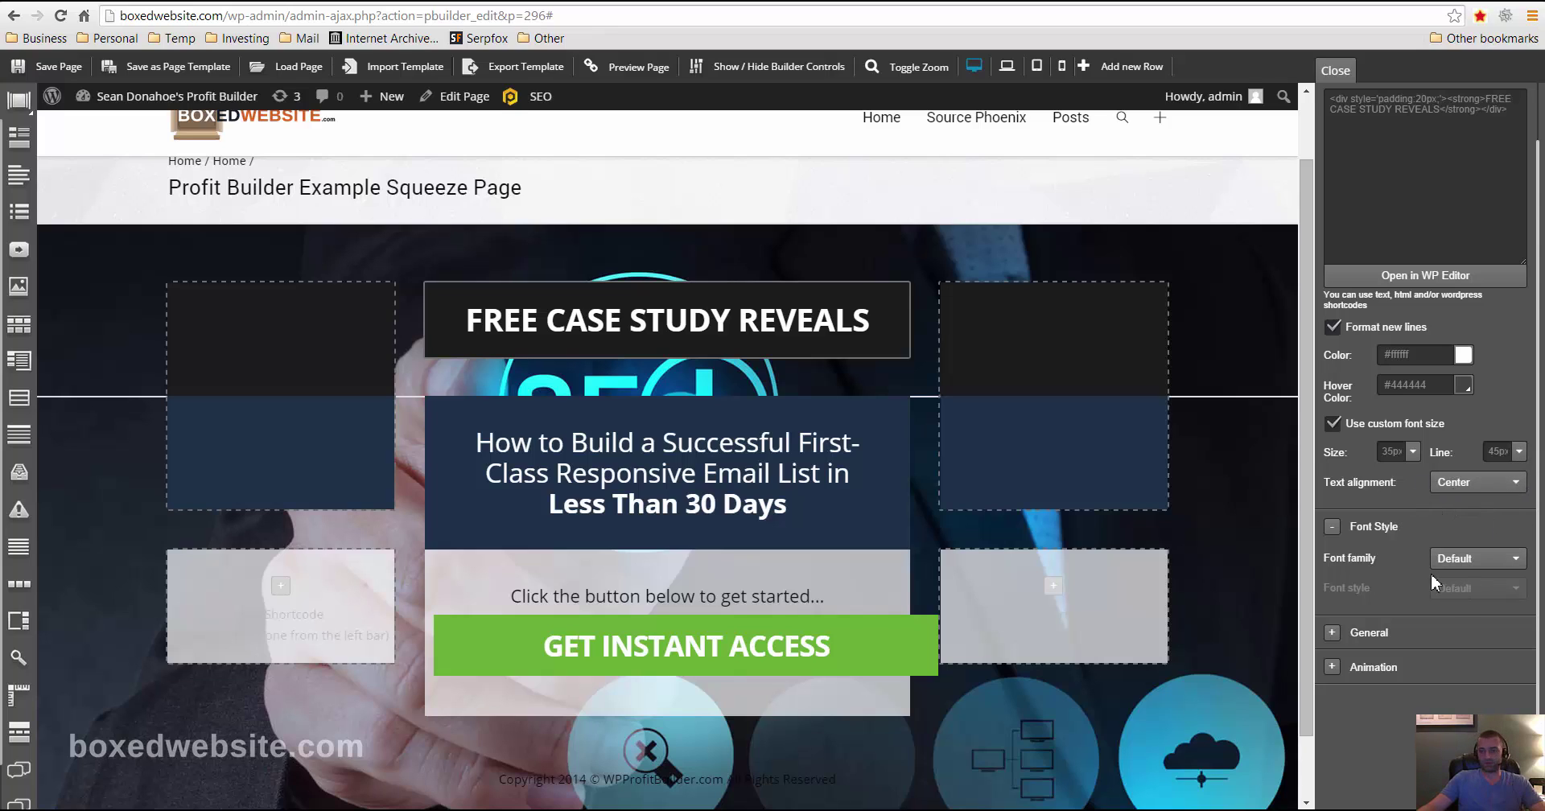
left_click(1475, 564)
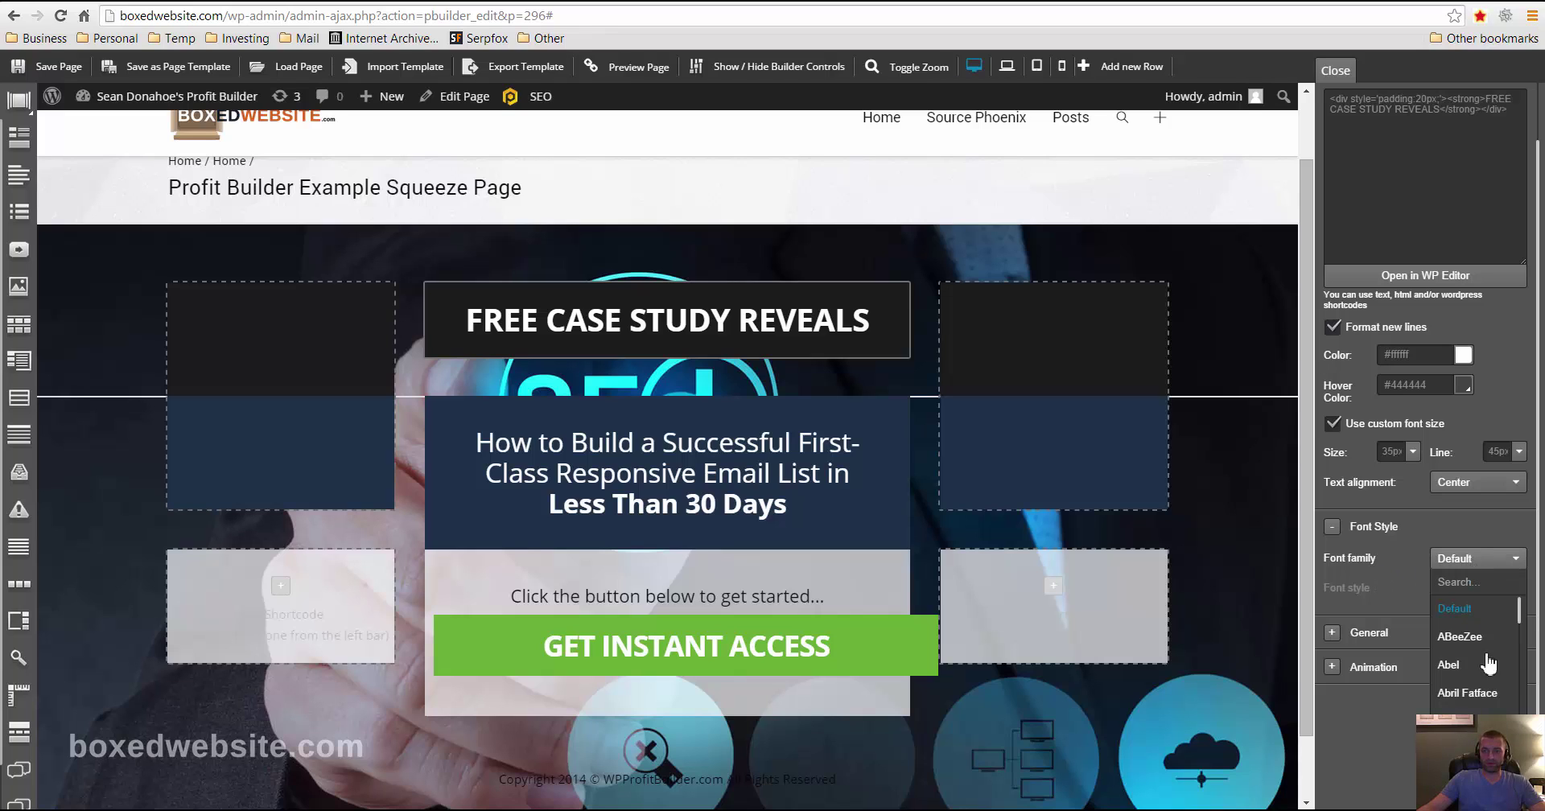
scroll(1521, 611, "down", 15)
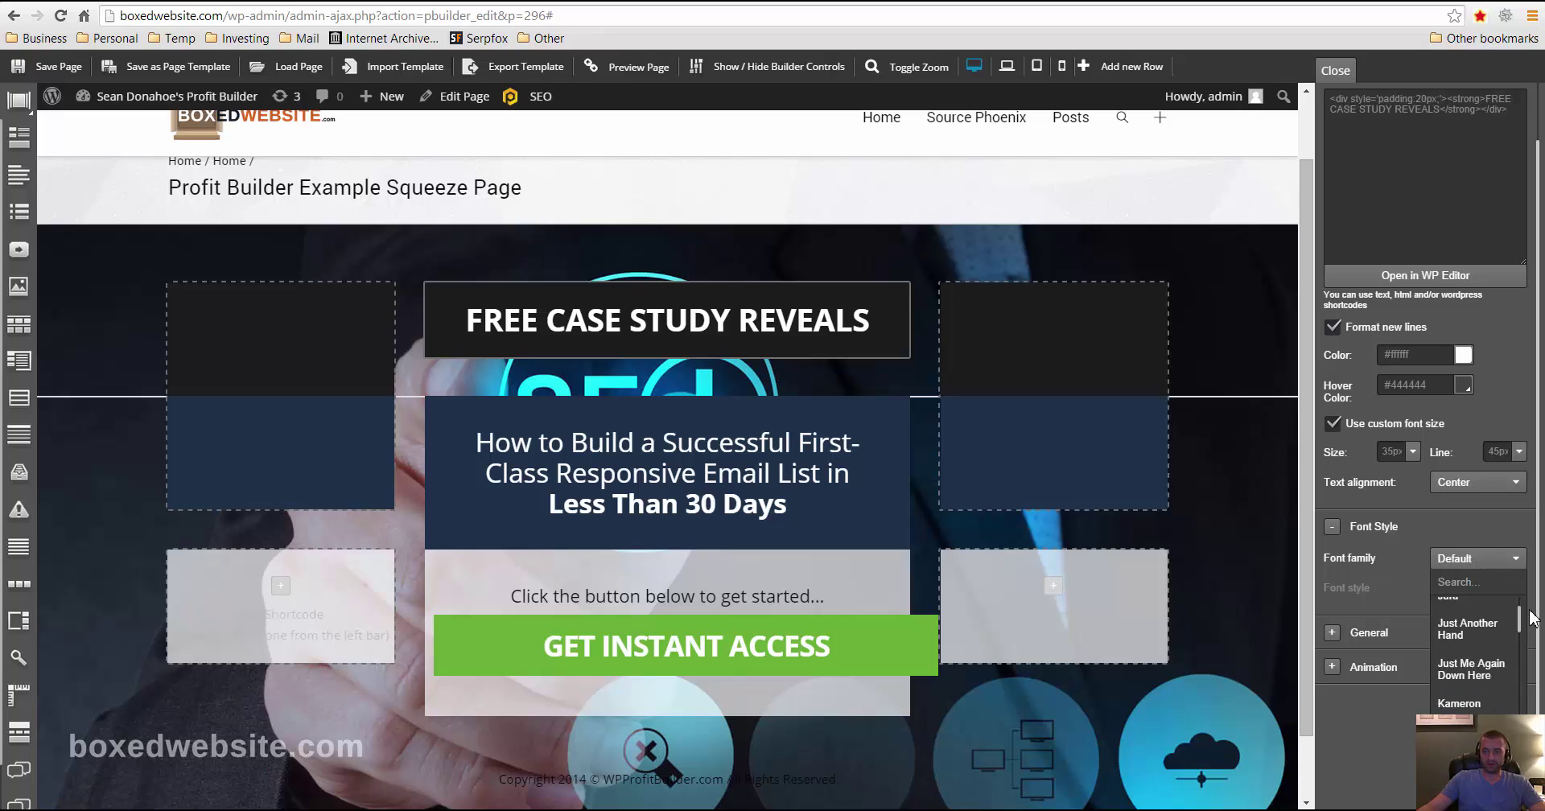
left_click(1473, 537)
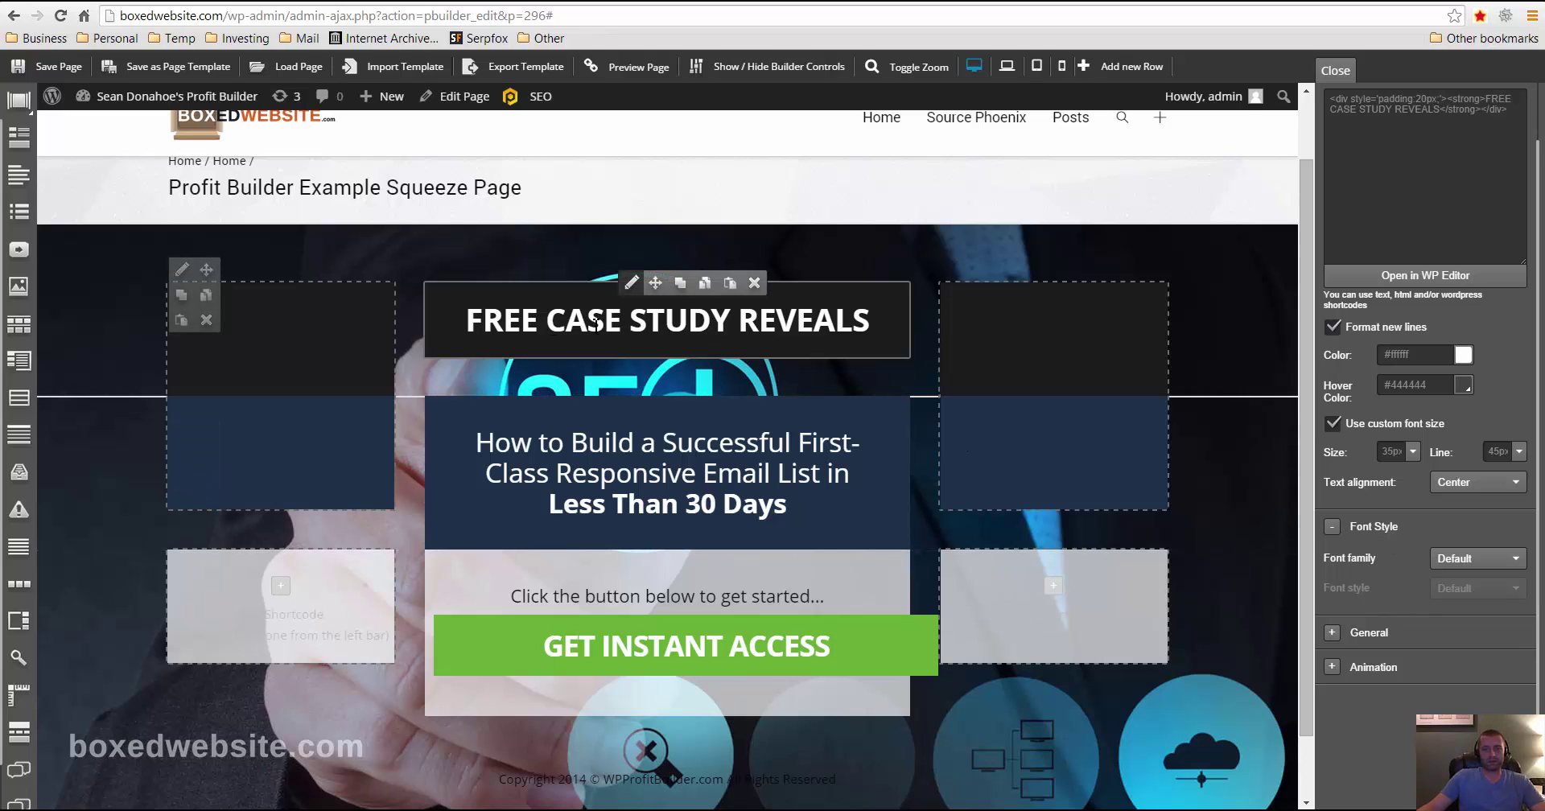
Set the headline animation type to Bounce in from top and save the page
left_click(1332, 667)
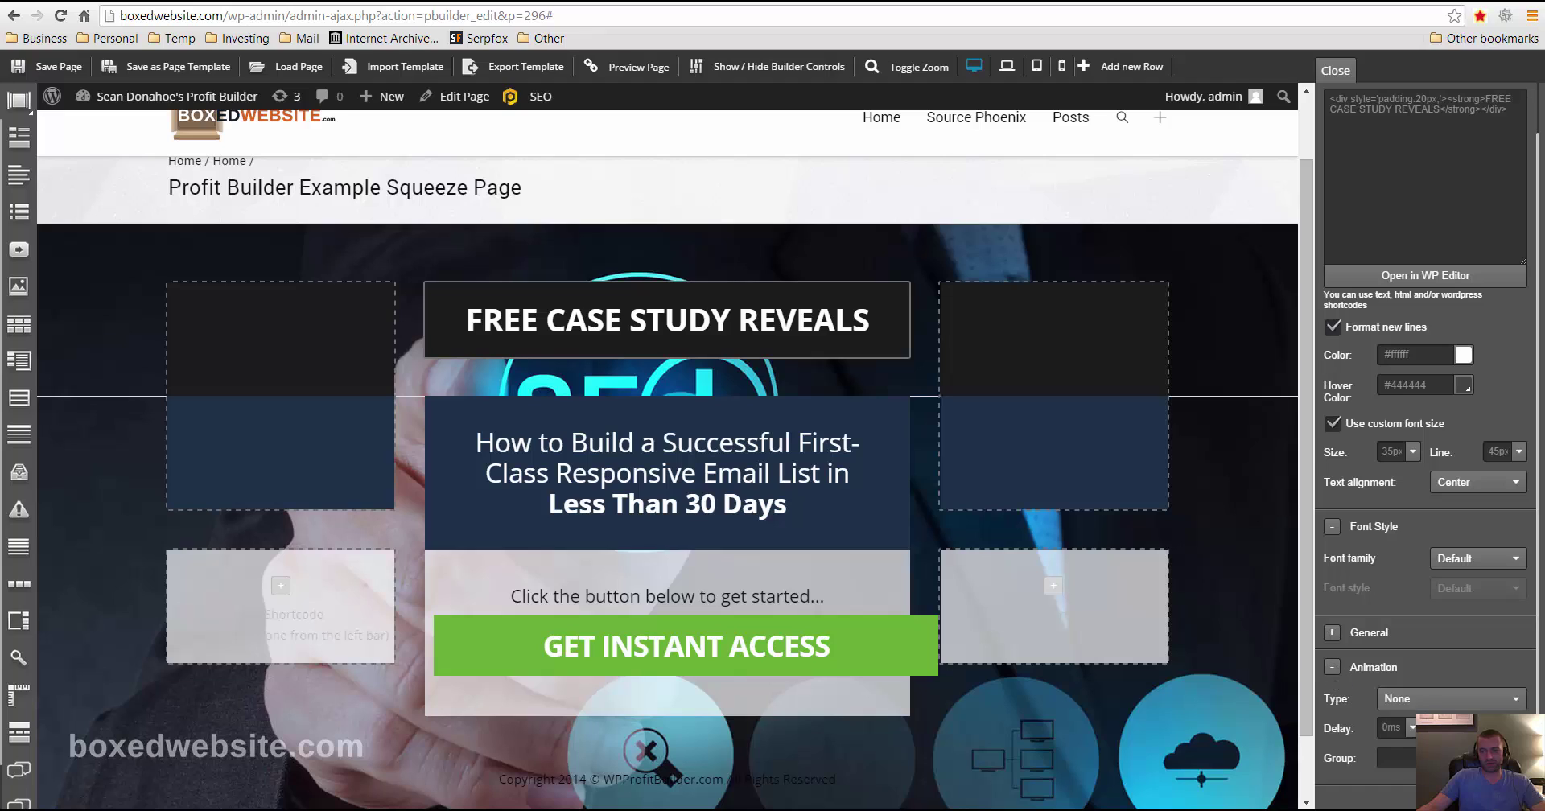
left_click(1448, 699)
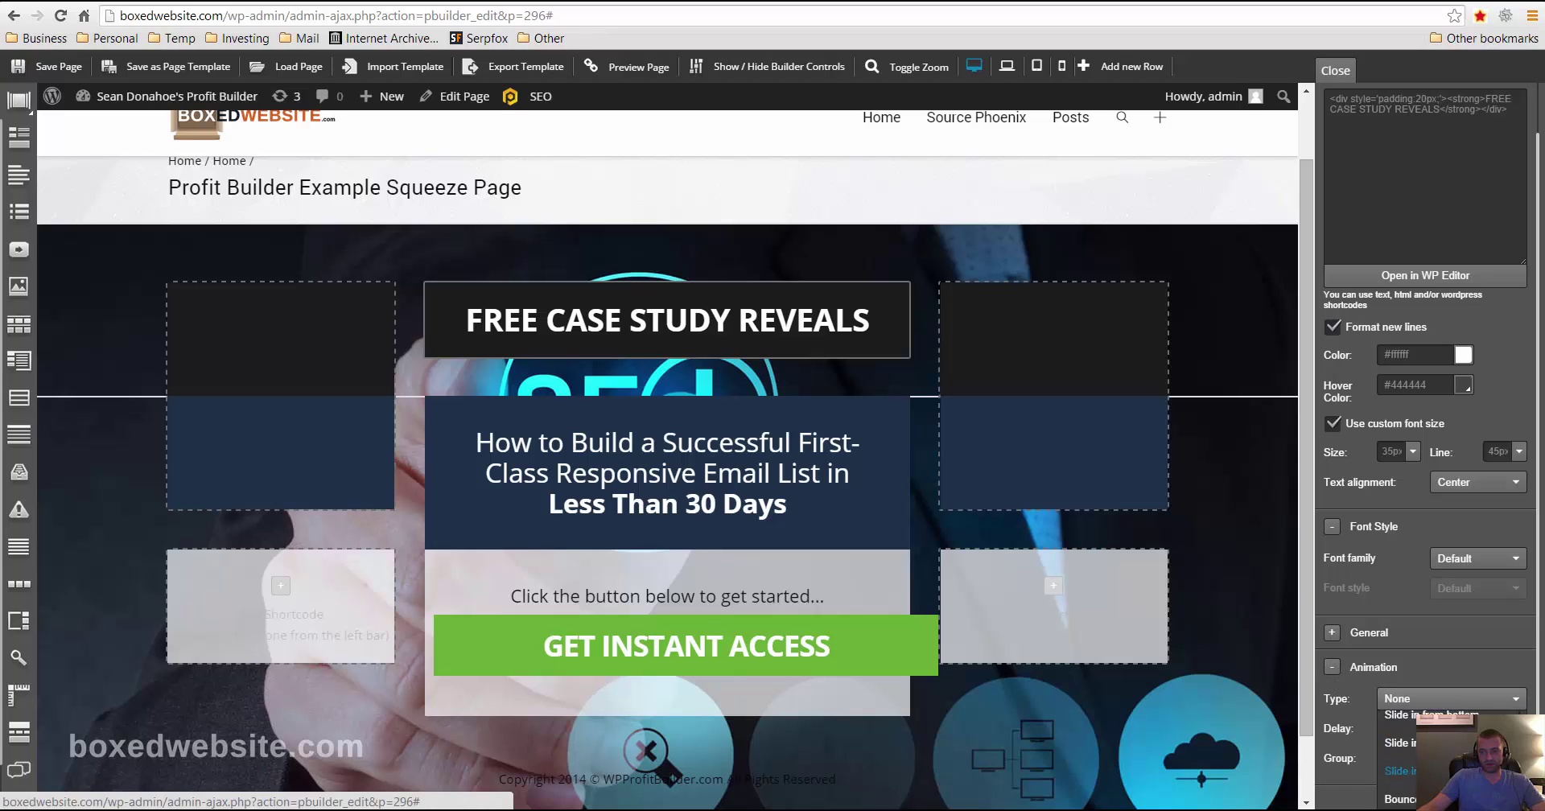
scroll(1400, 756, "down", 1)
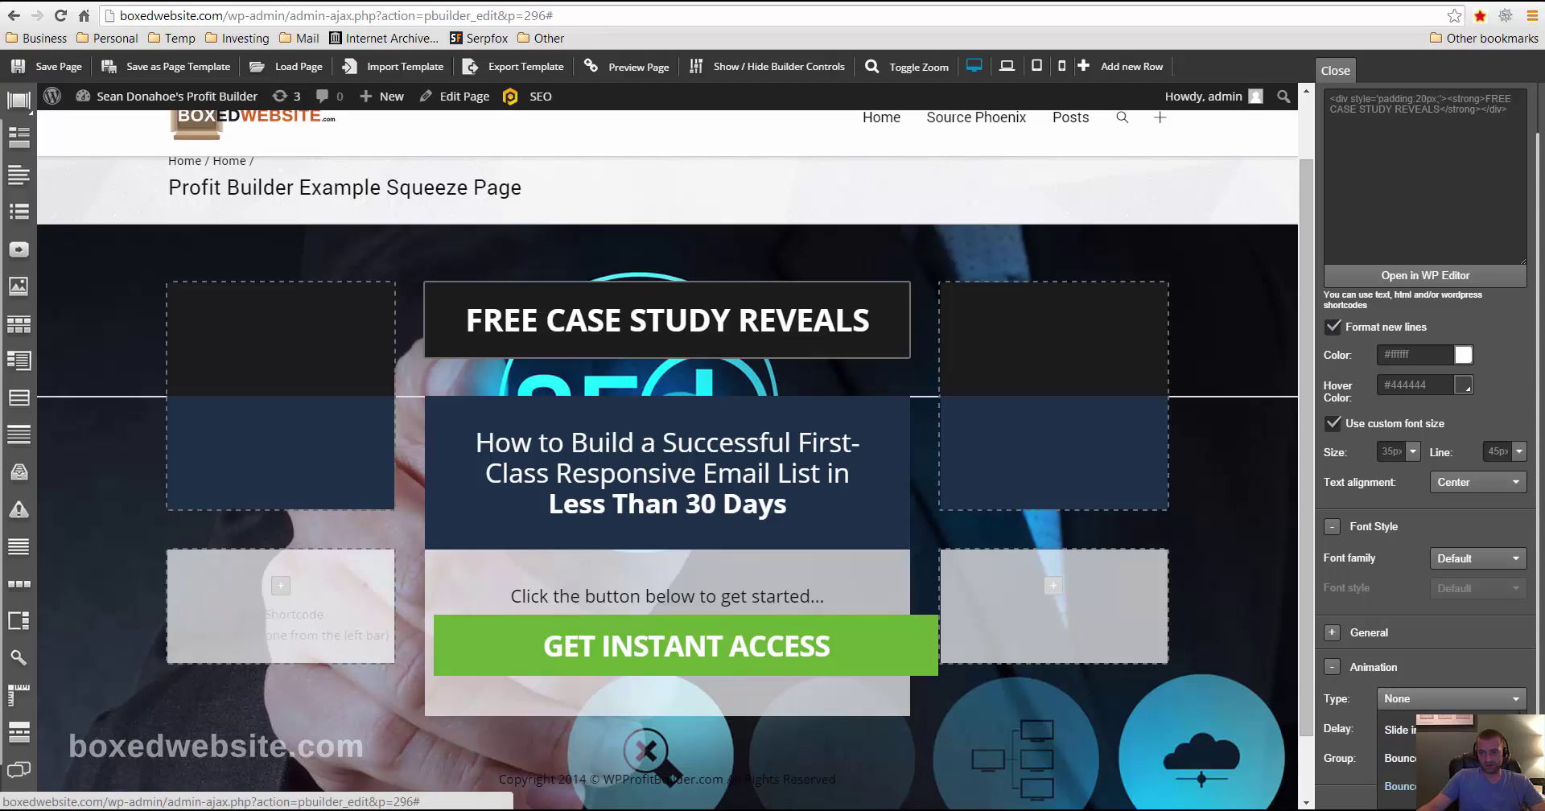
left_click(1400, 787)
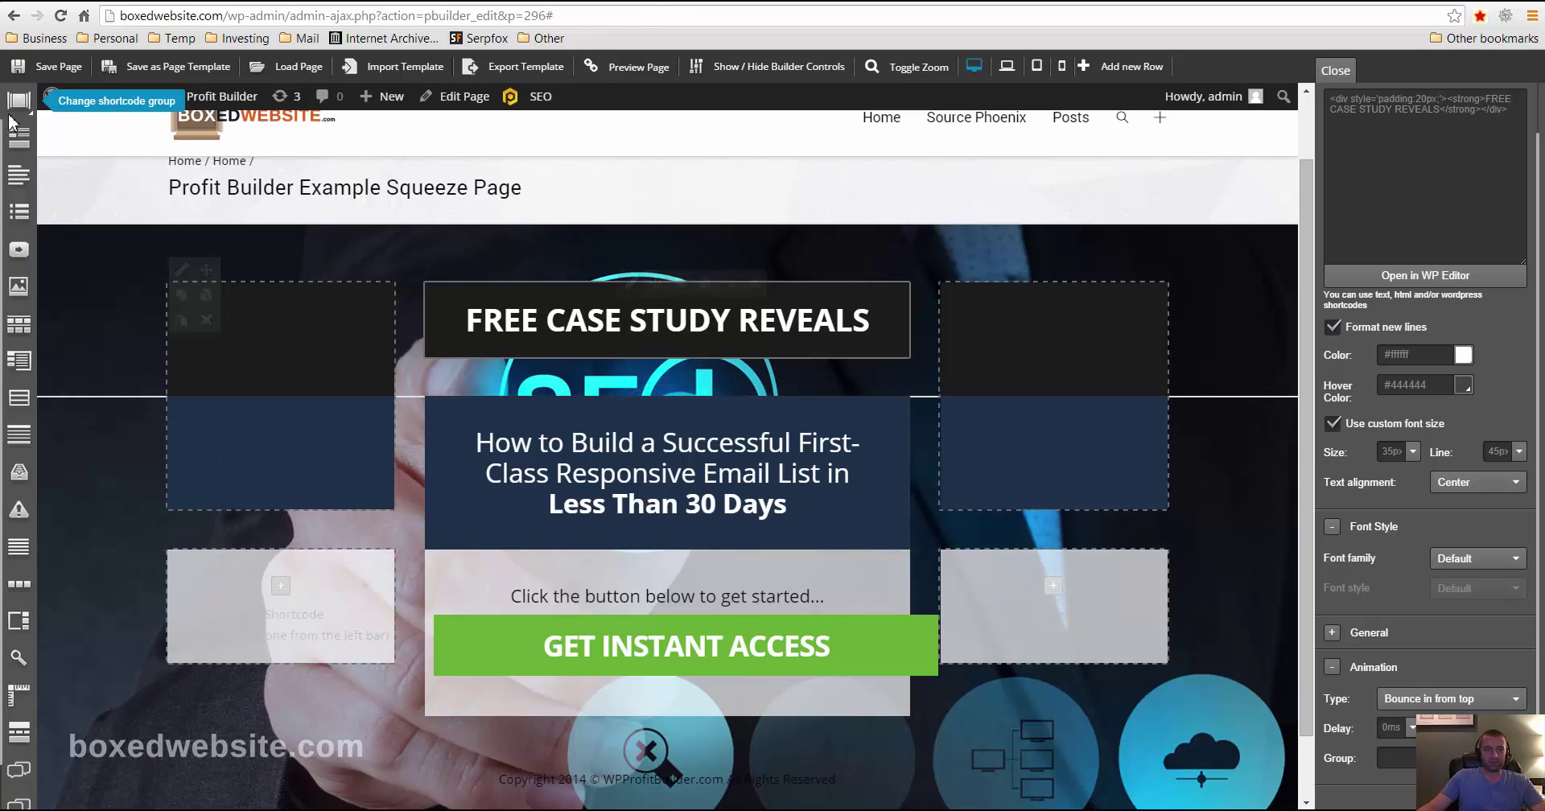
left_click(58, 71)
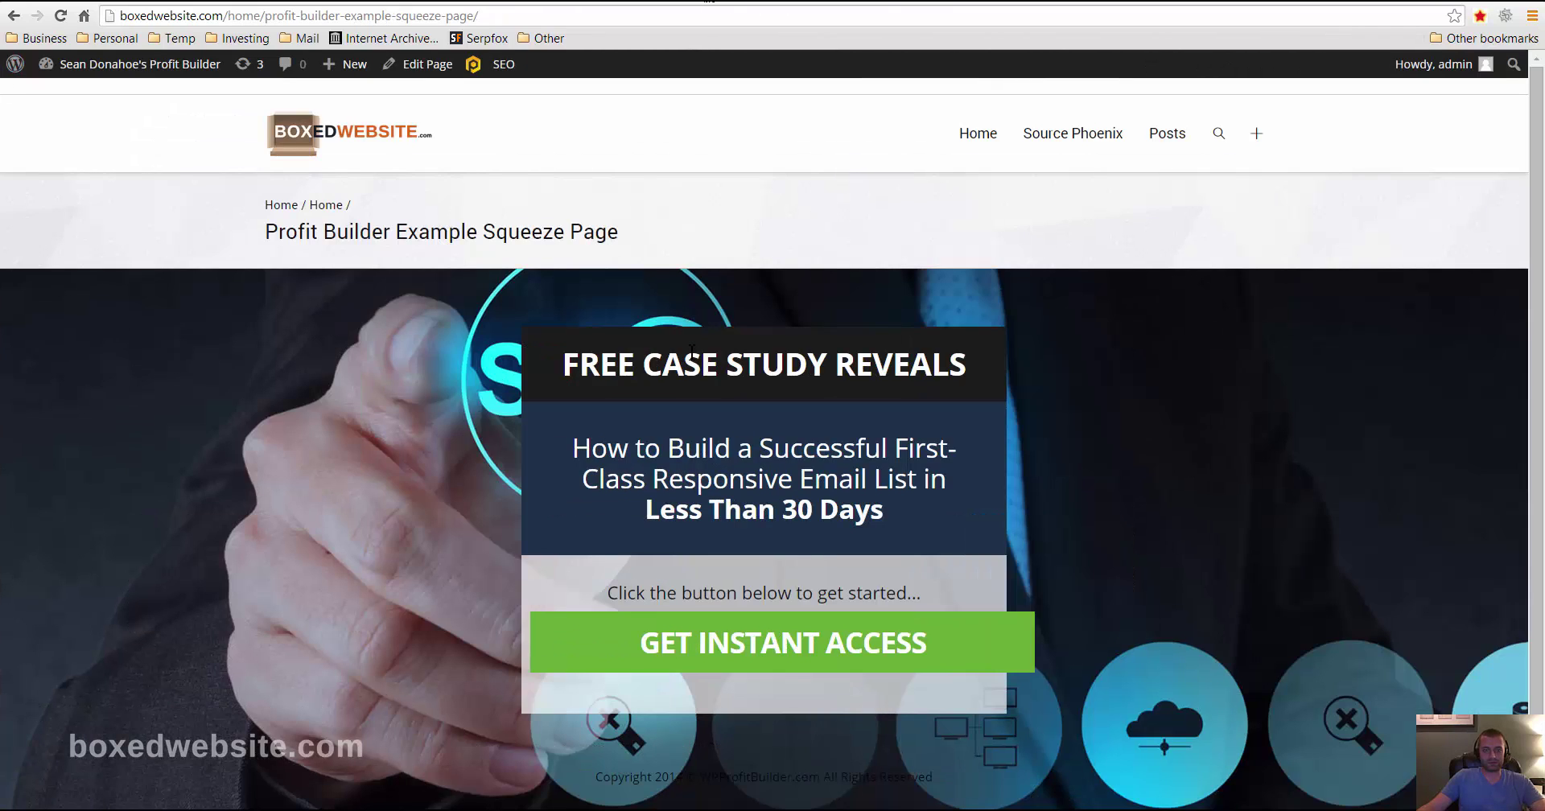
Reload the live squeeze page to replay the headline animation
key("F5")
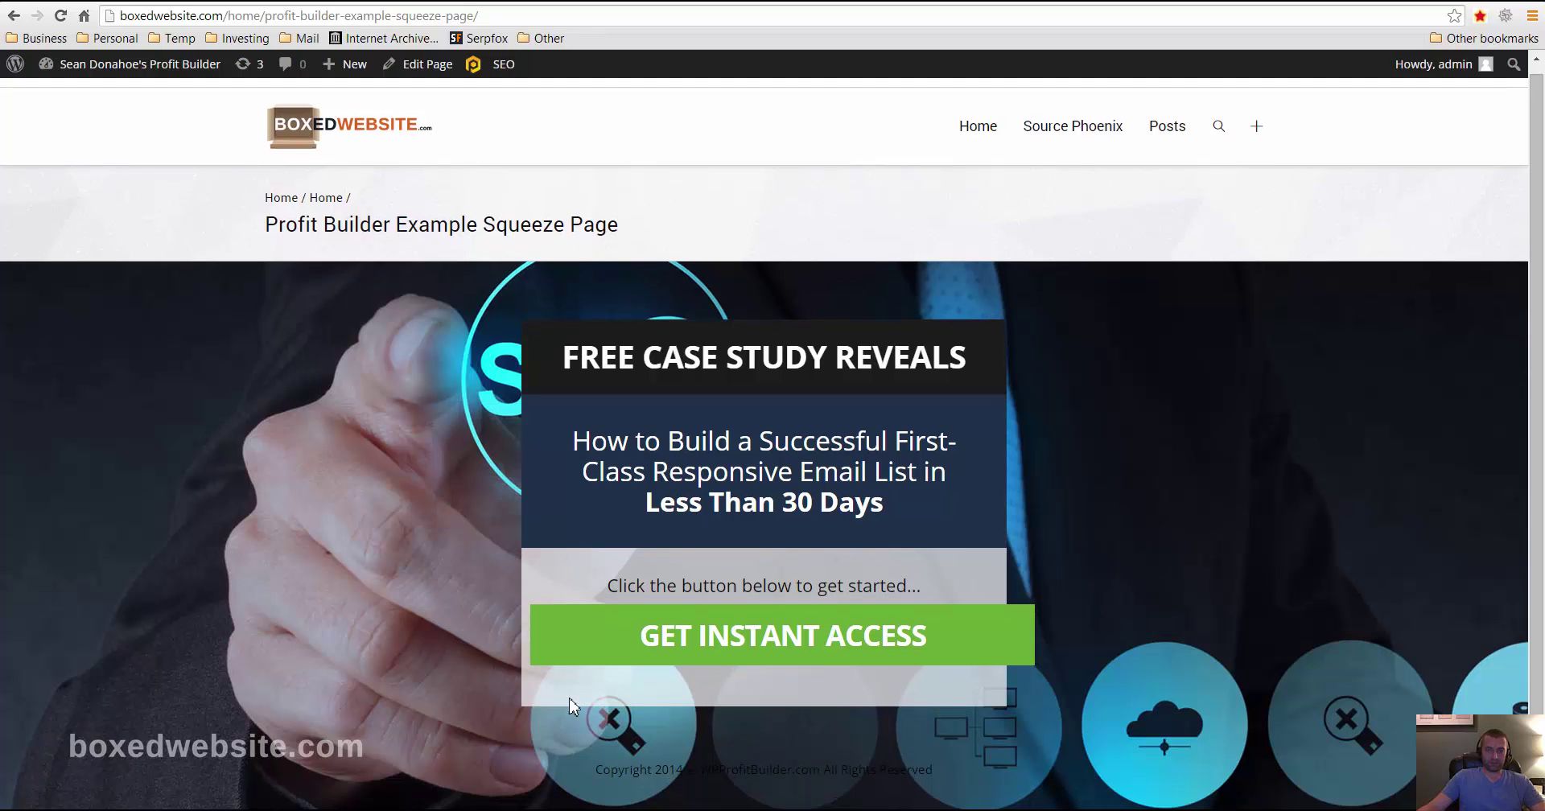
Back in the builder, set the opt-in form's animation type to Slide in from top
left_click(503, 64)
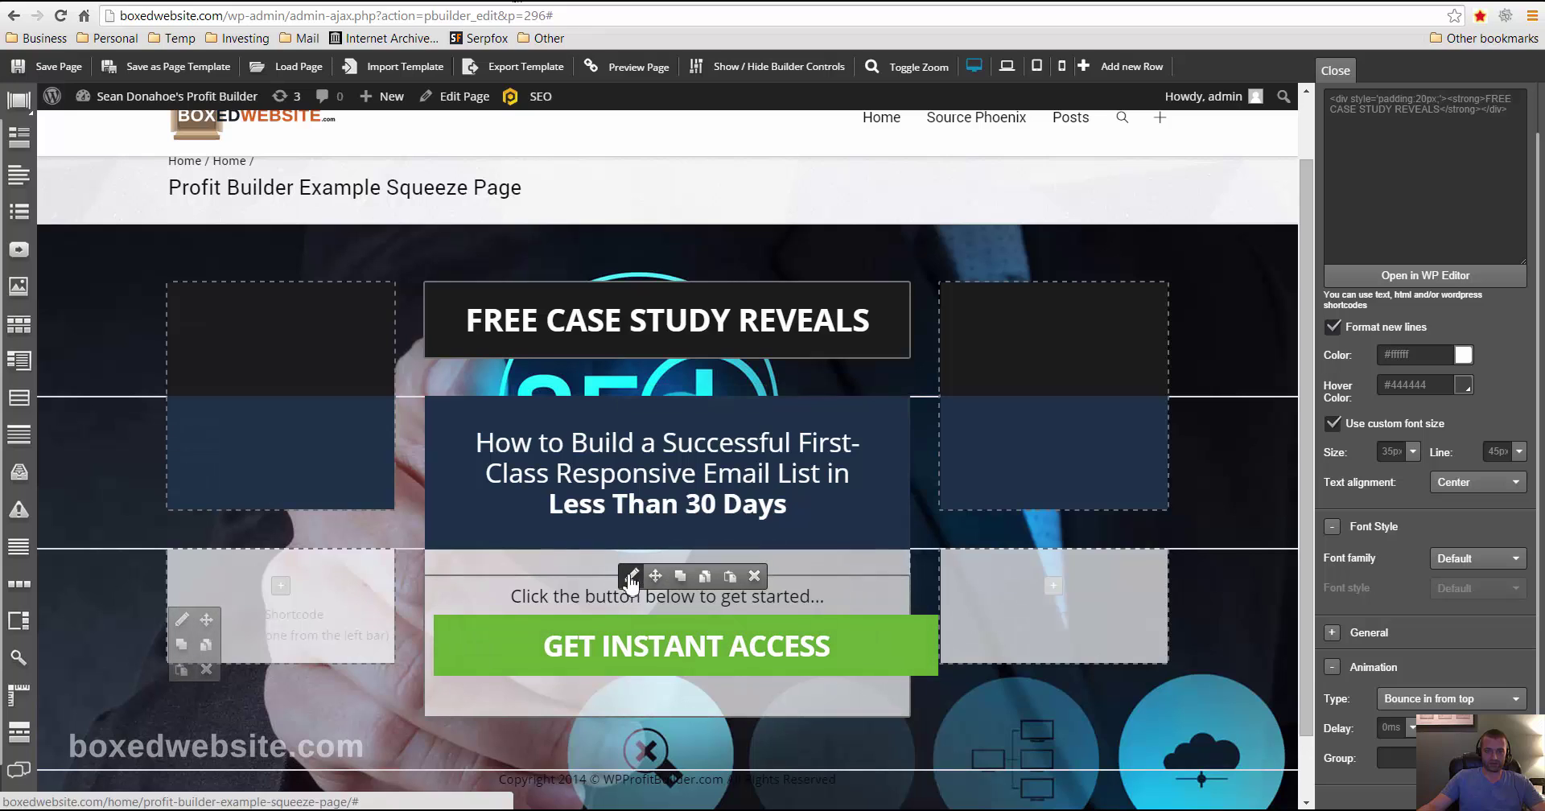
left_click(632, 577)
scroll(1441, 547, "down", 2)
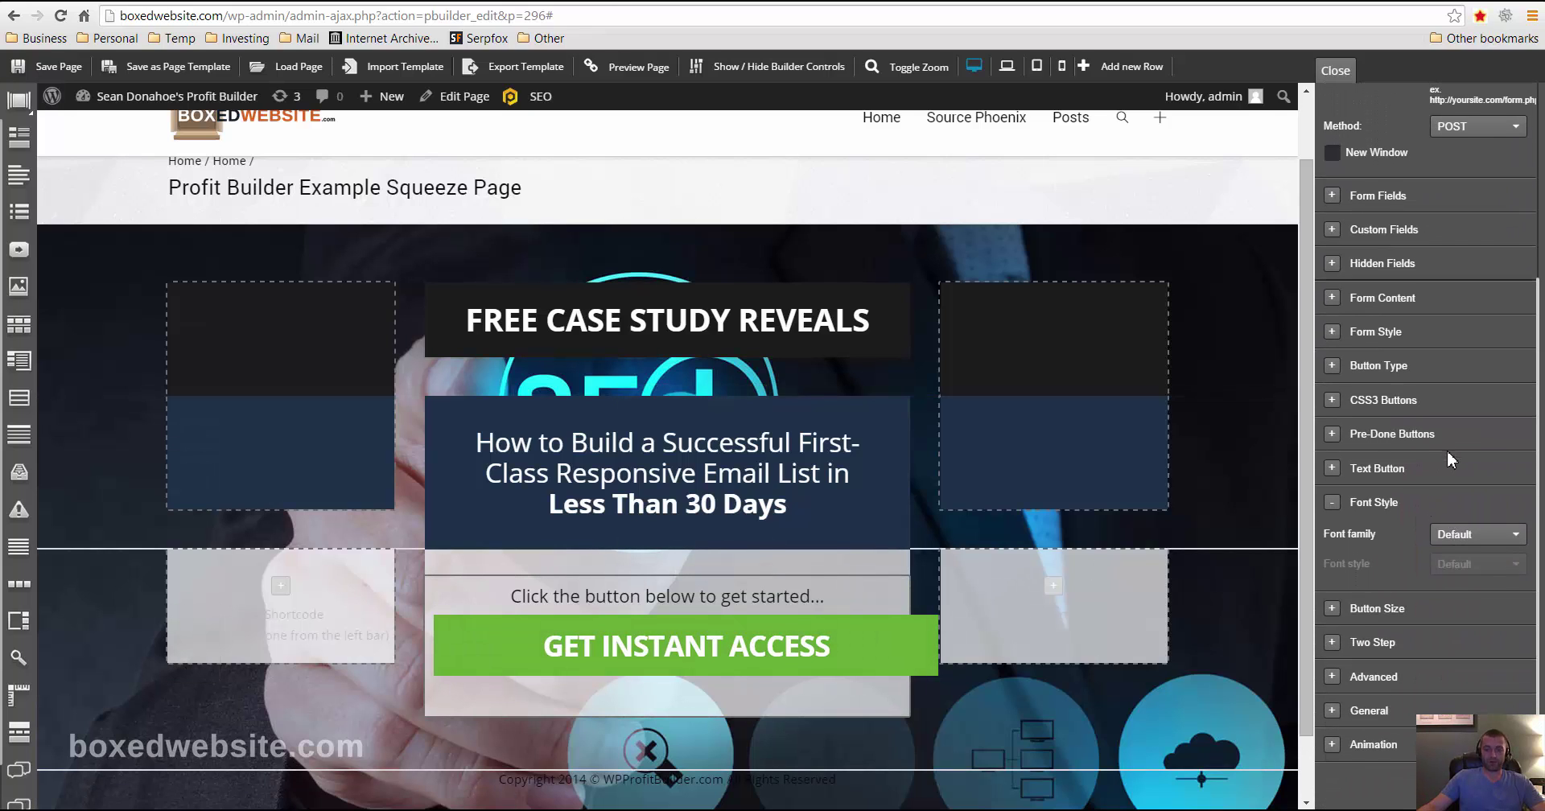
scroll(1445, 483, "down", 1)
left_click(1331, 667)
scroll(1425, 628, "down", 1)
left_click(1432, 597)
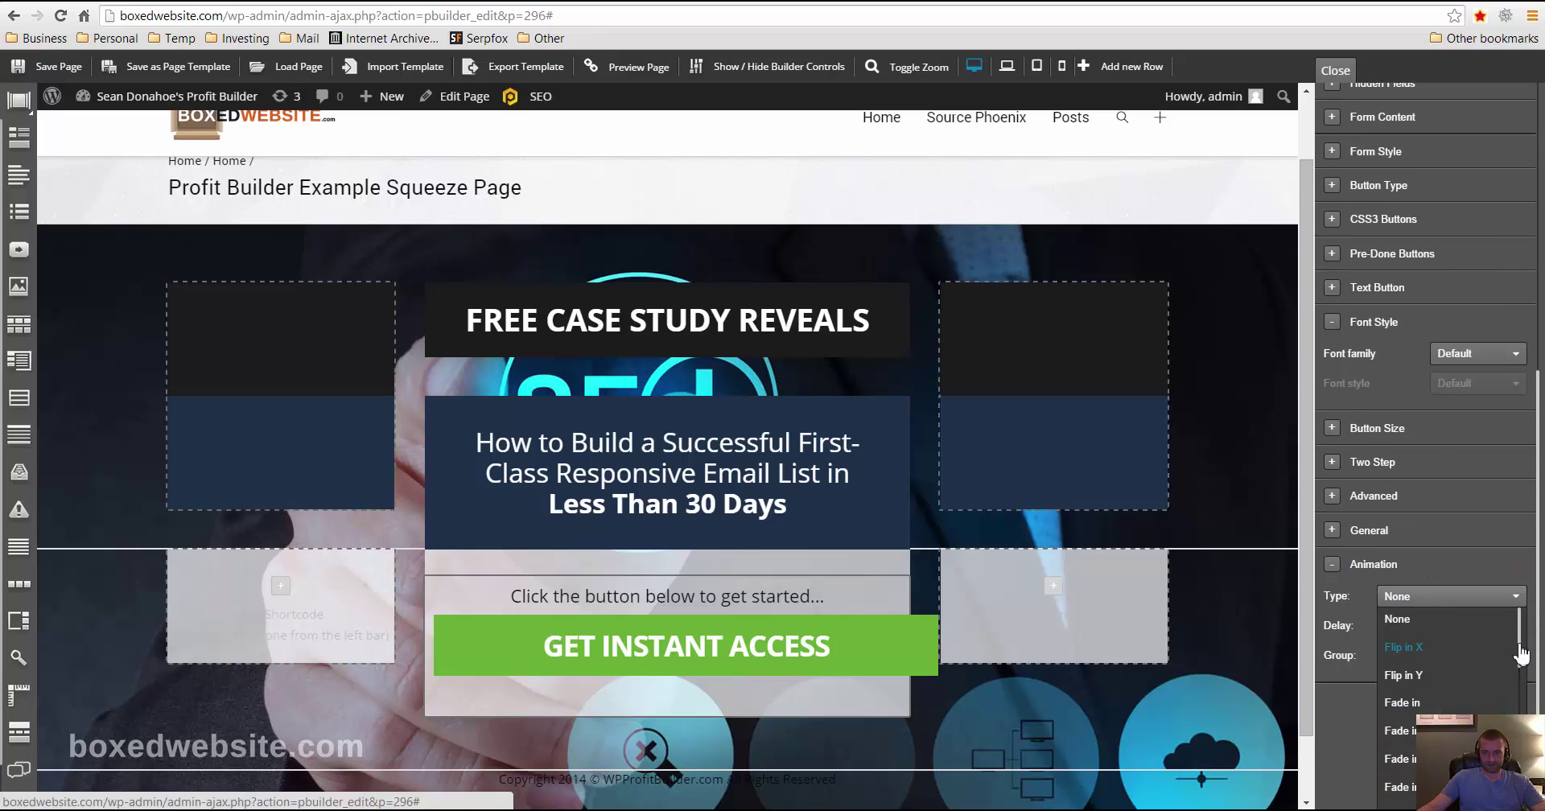
left_click_drag(1517, 644, 1502, 704)
left_click(1423, 662)
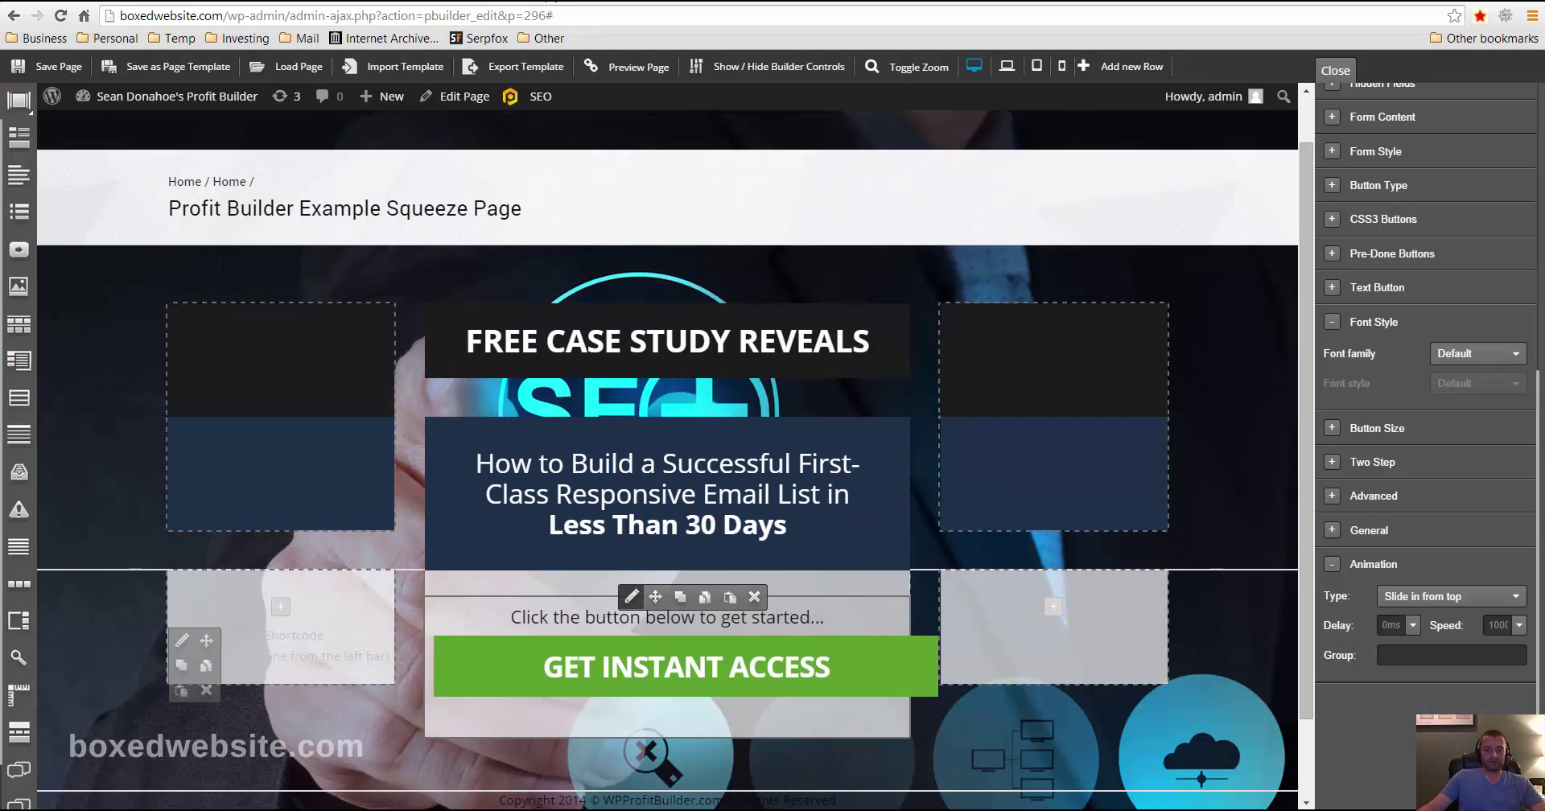
left_click(632, 764)
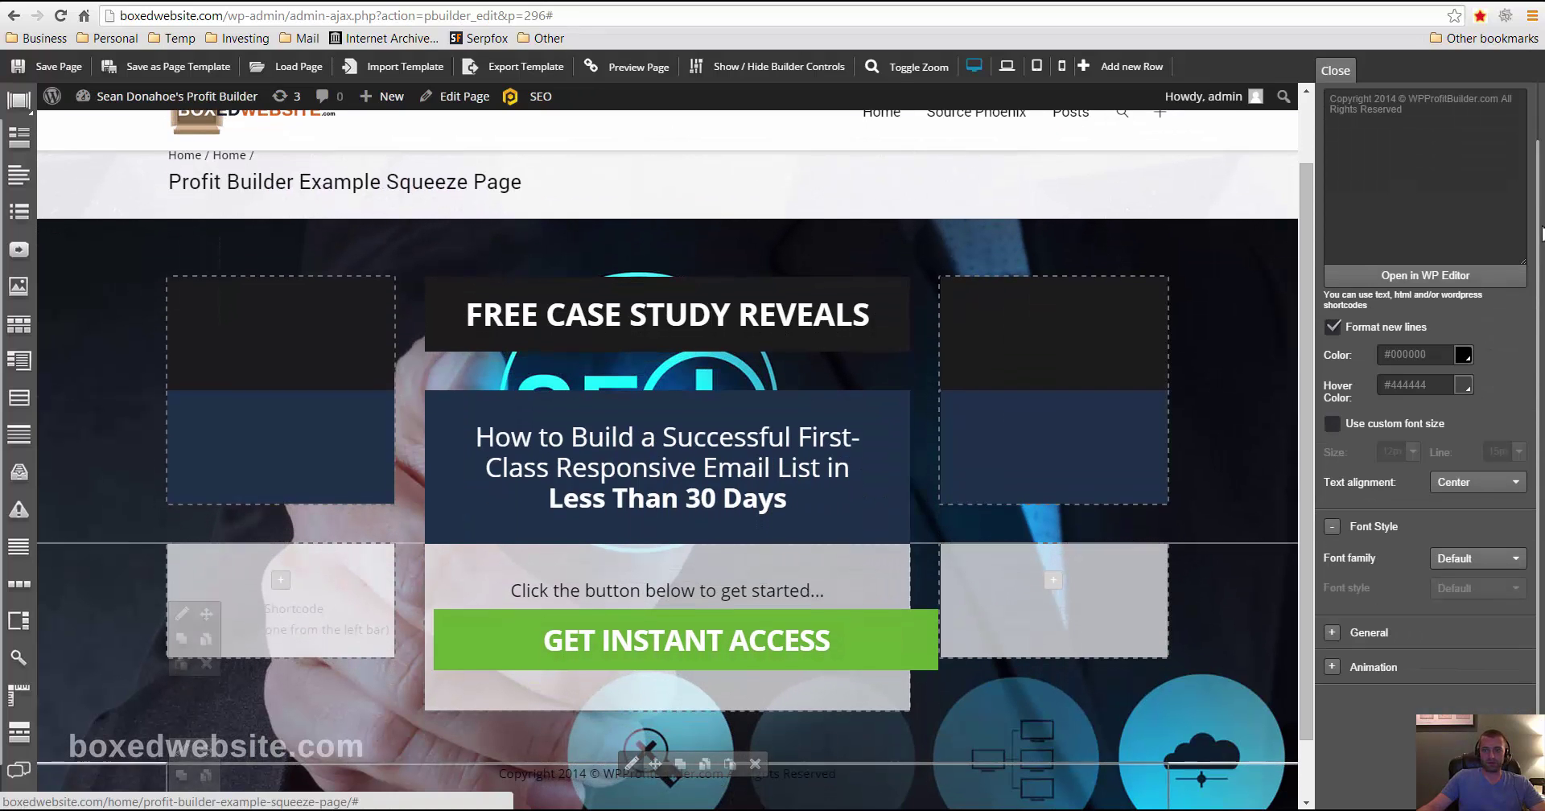
left_click_drag(1410, 99, 1431, 103)
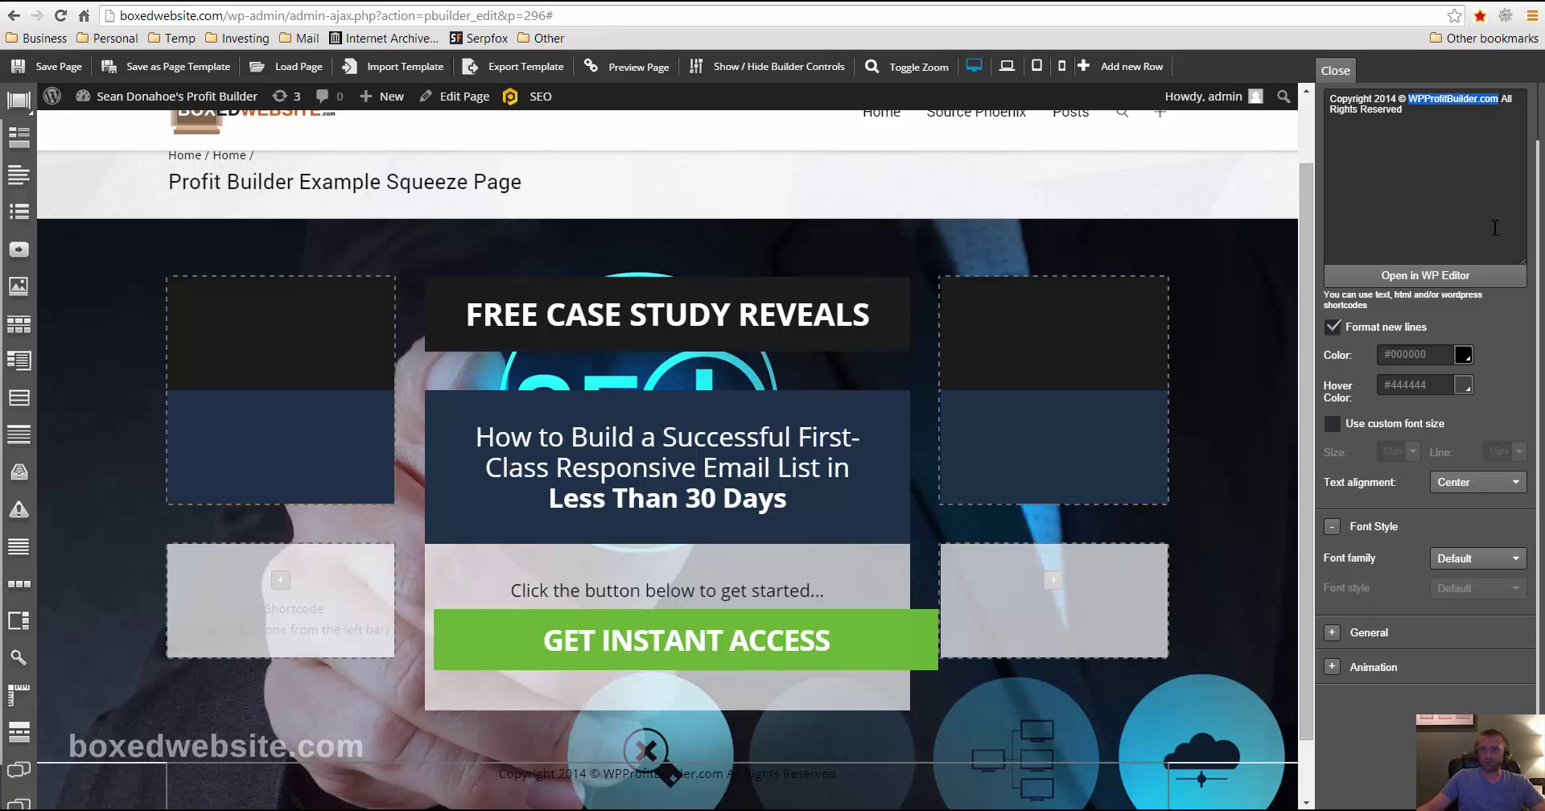
type("BoxedW")
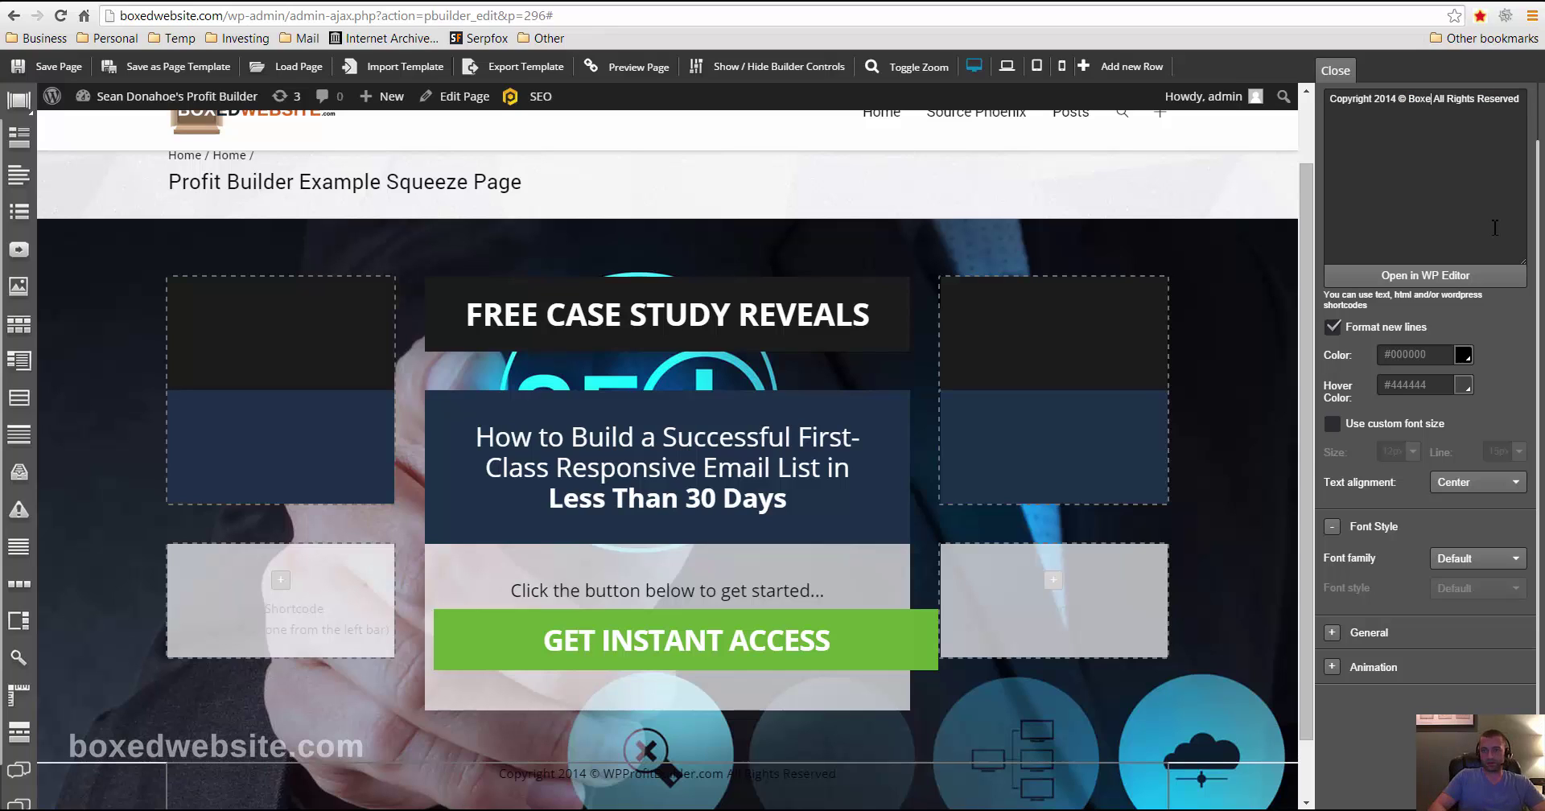
type("ebsite.com")
left_click(1415, 100)
type("<a href=\"http://boxedwebsite.com\"")
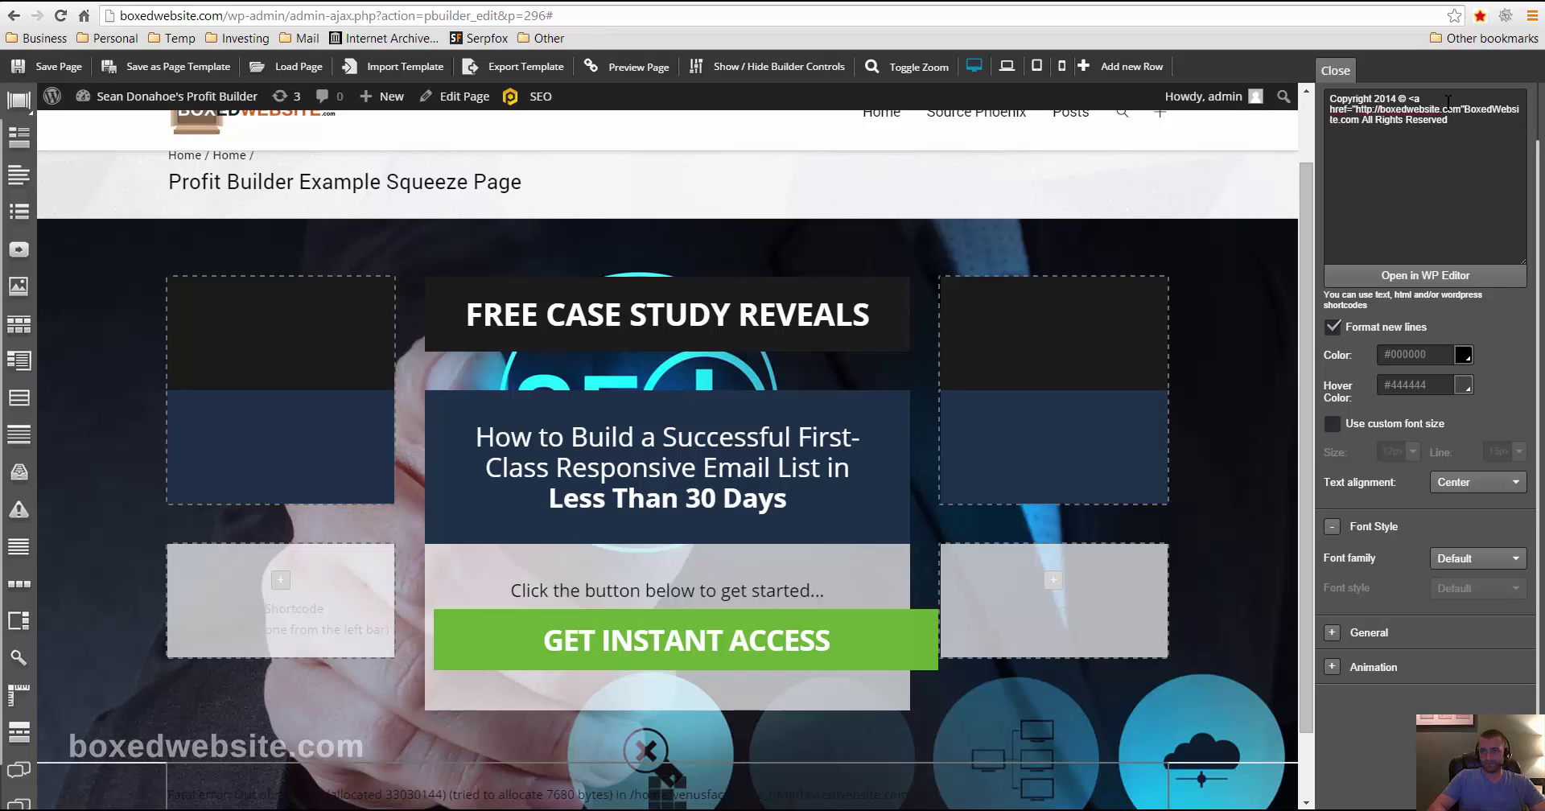
type(" />BoxedWebsite.com")
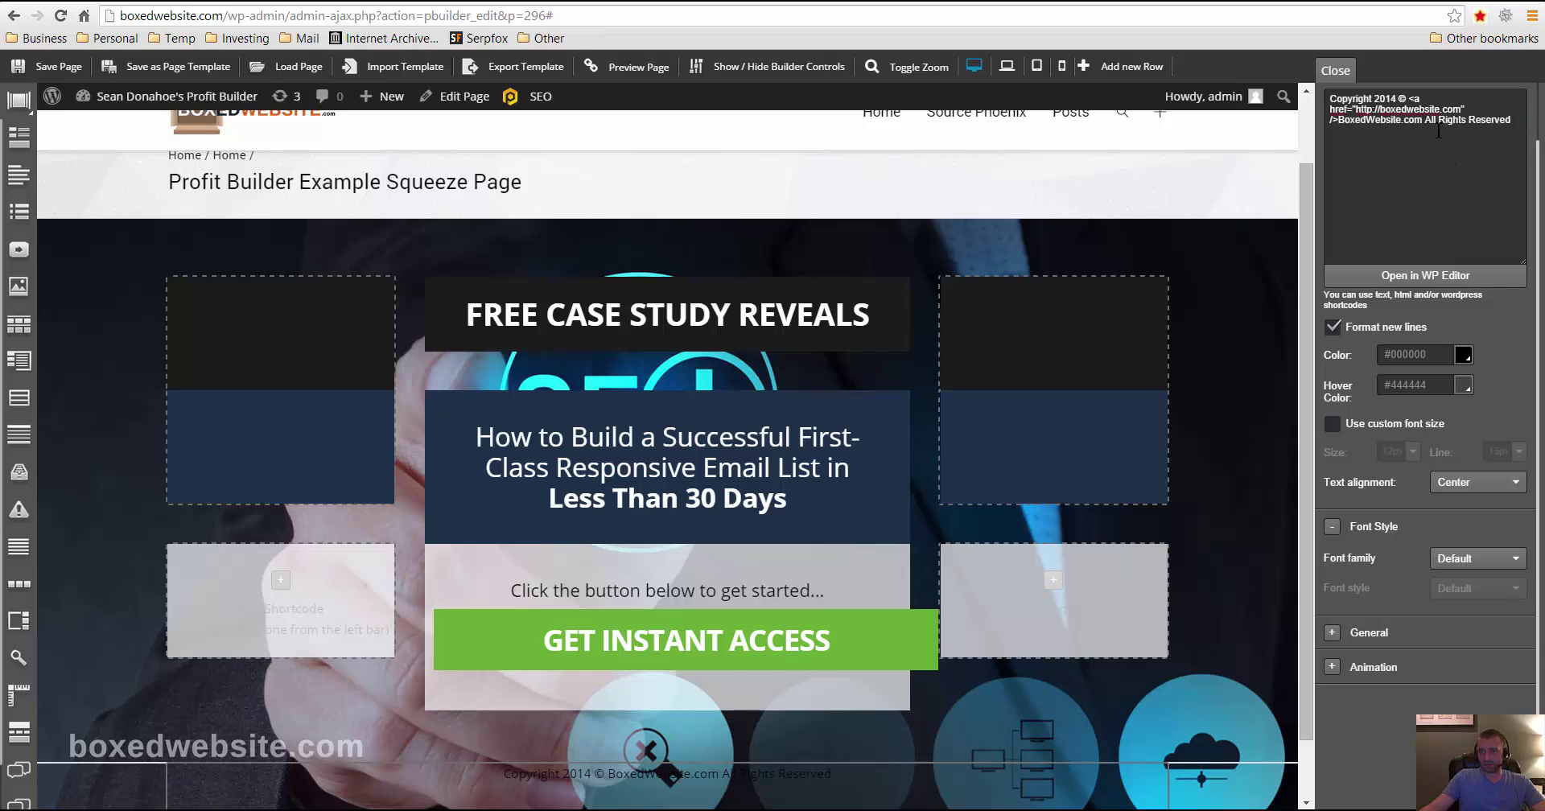
type("</a>")
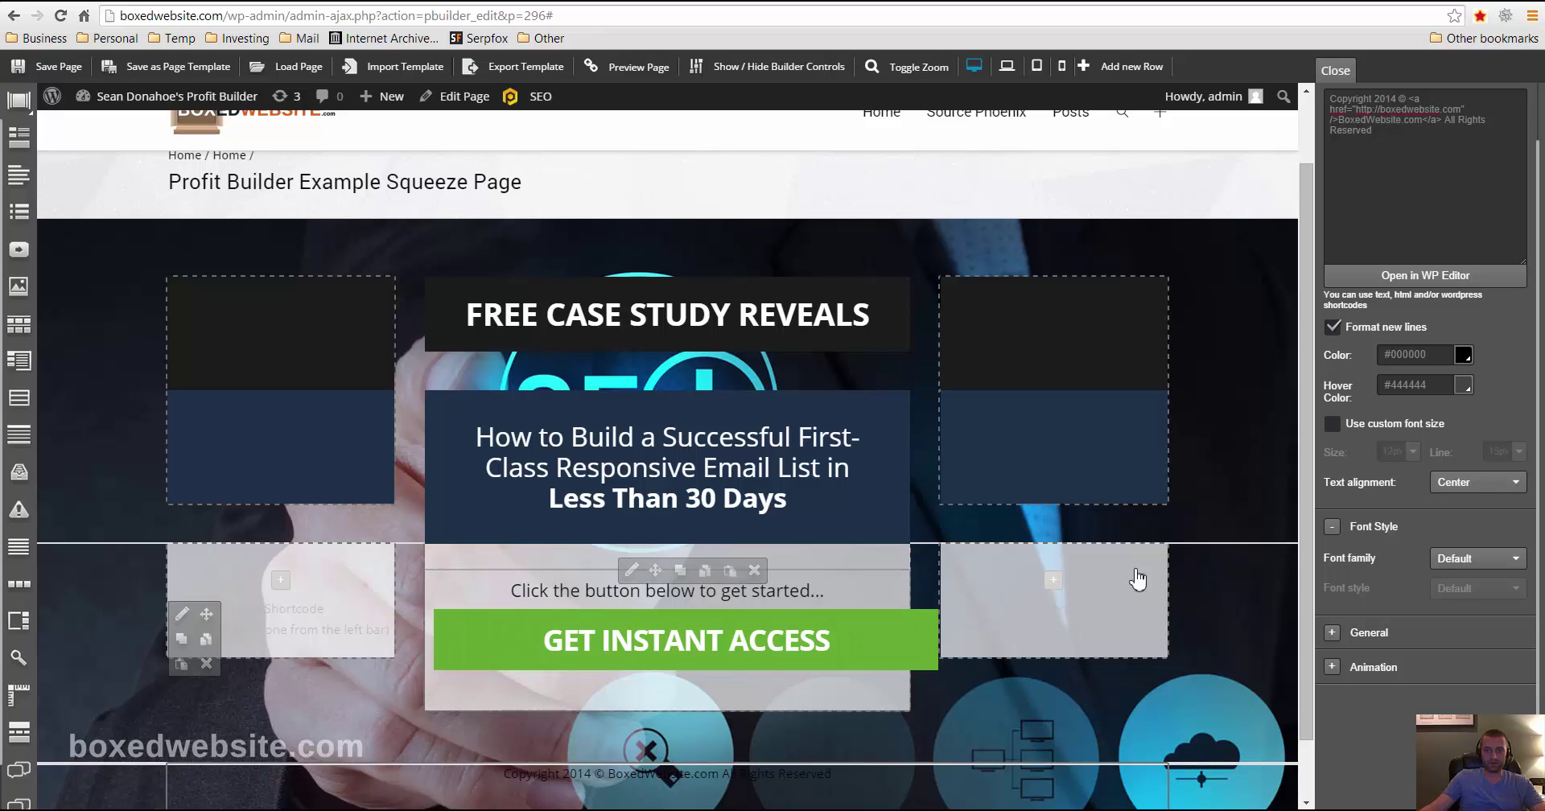
Add a Text / HTML module to the empty right-hand box and clear its placeholder text
left_click(1054, 584)
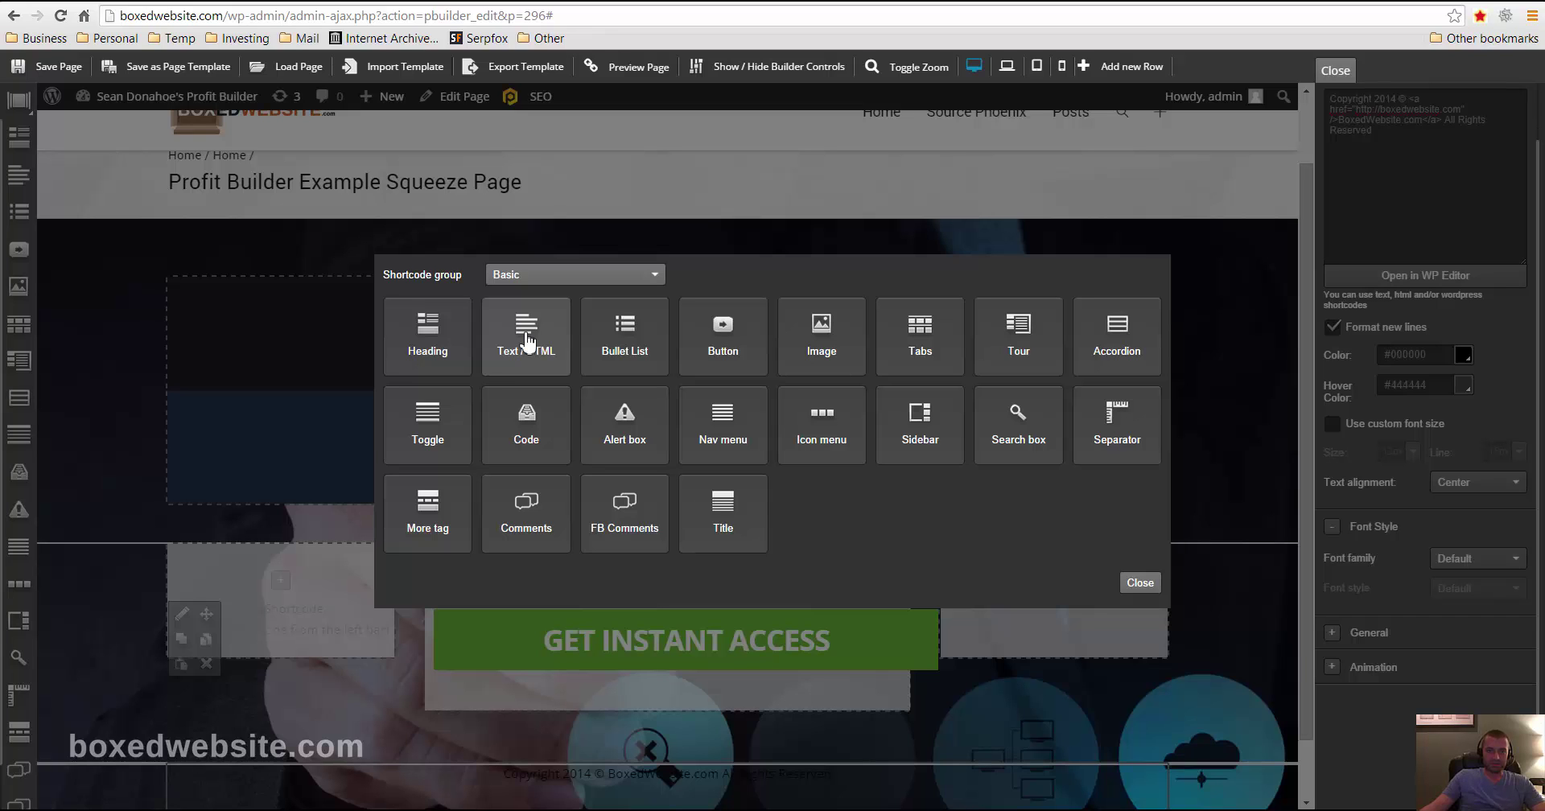
left_click(528, 342)
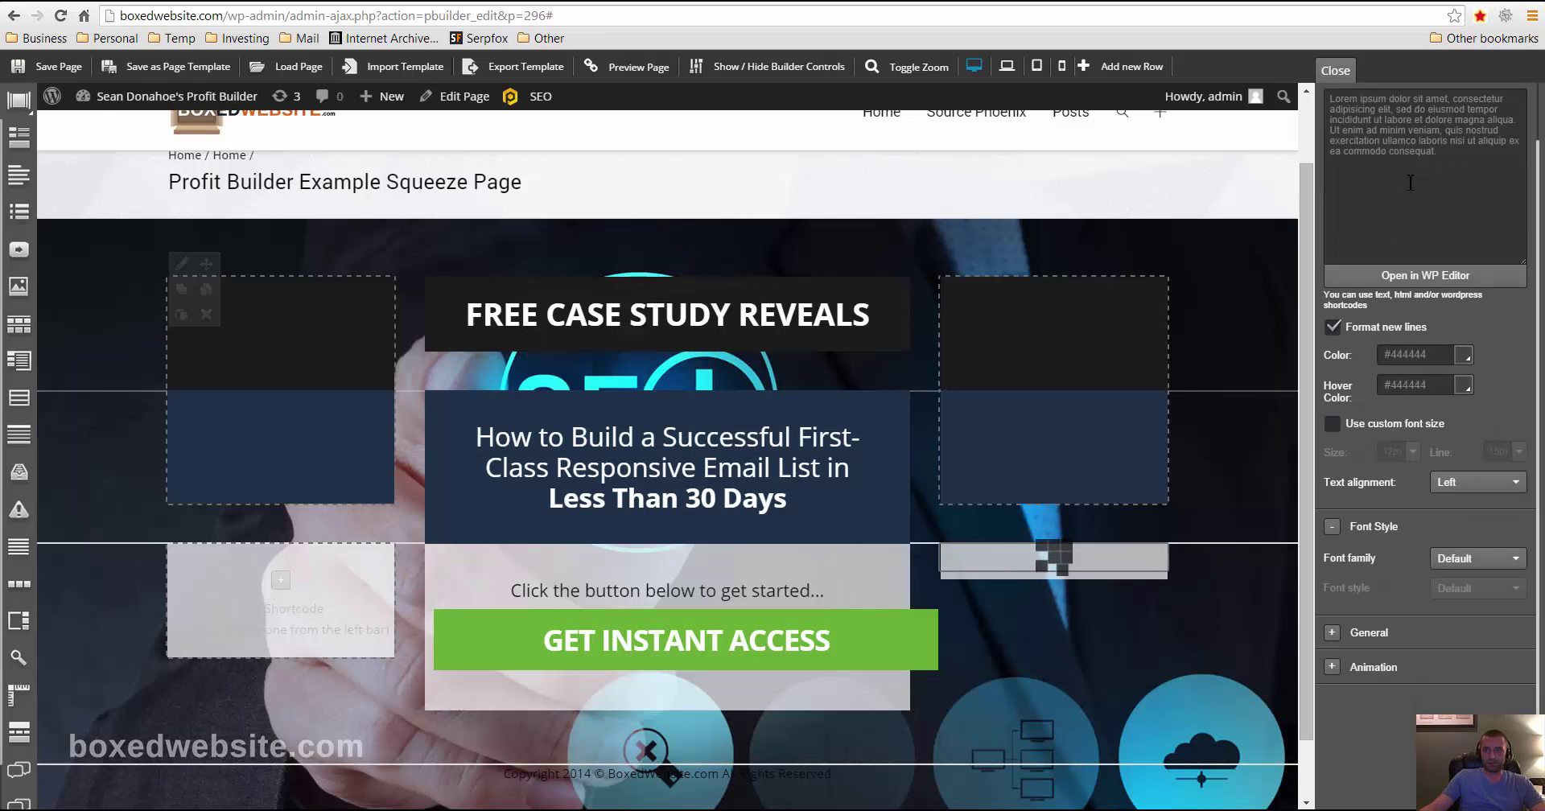
left_click_drag(1438, 151, 1314, 95)
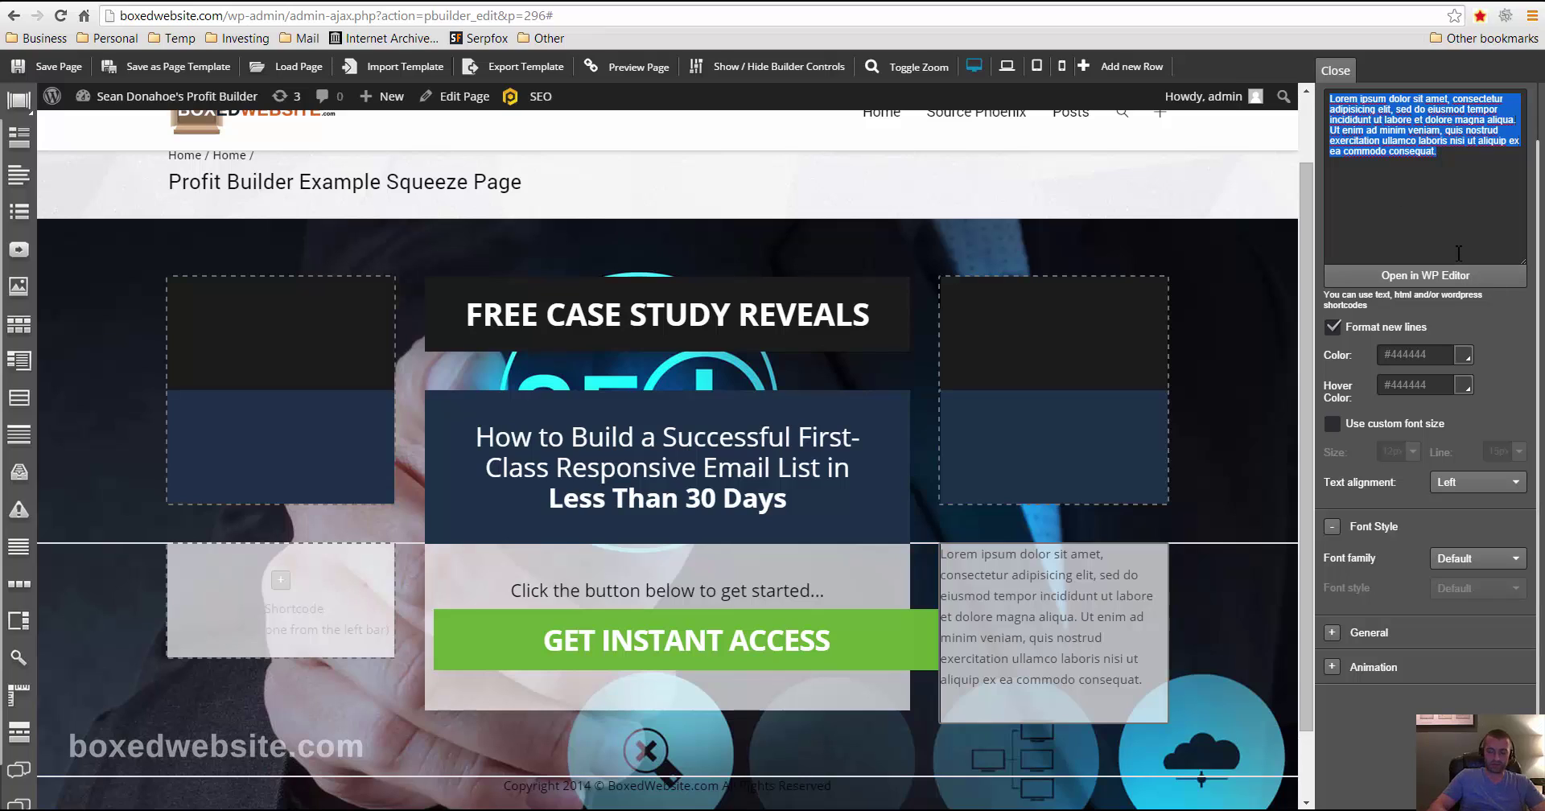
type("<a href")
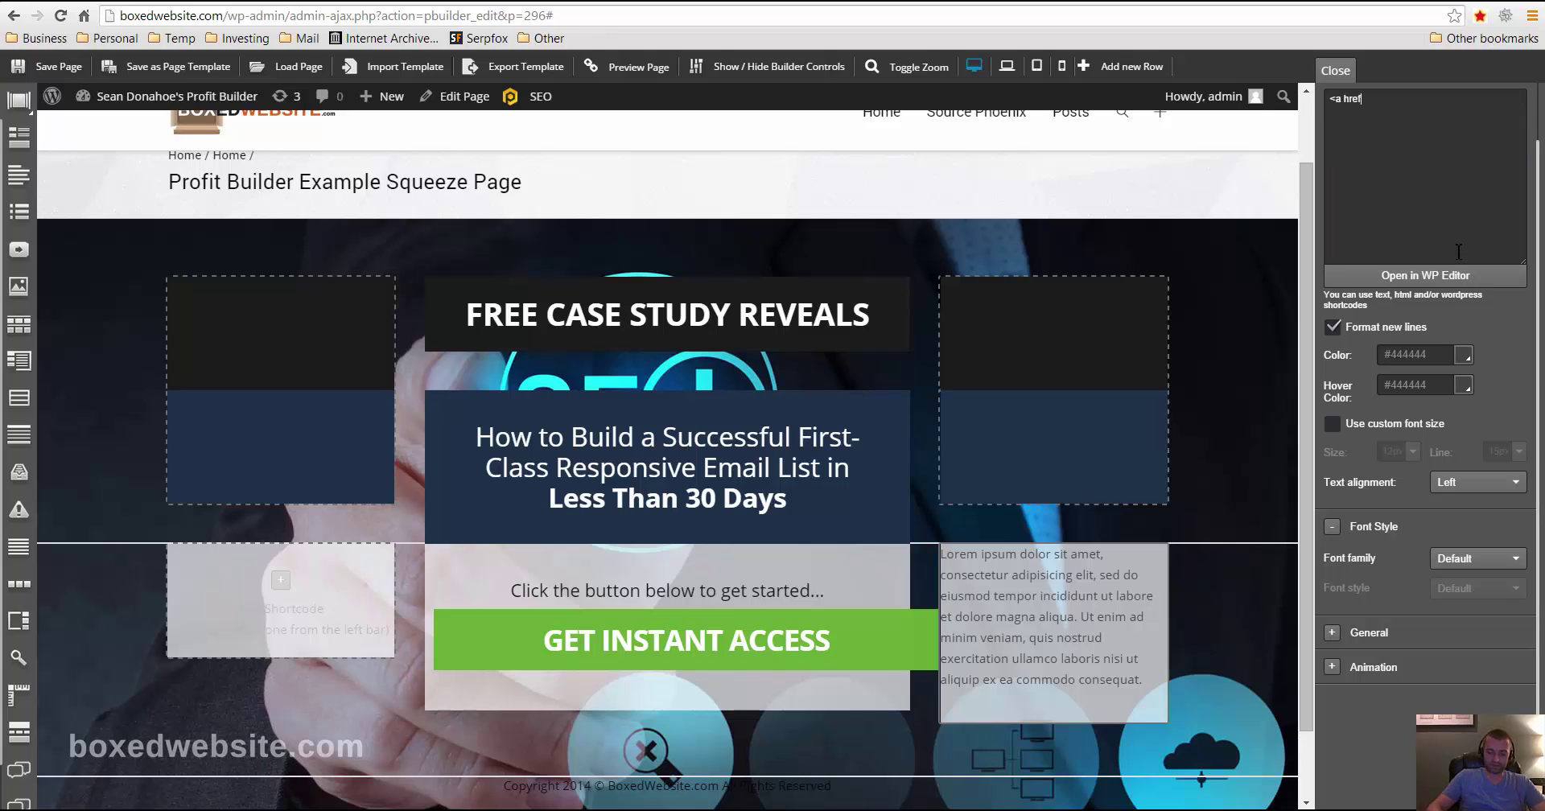
key("BackSpace")
key("BackSpace")
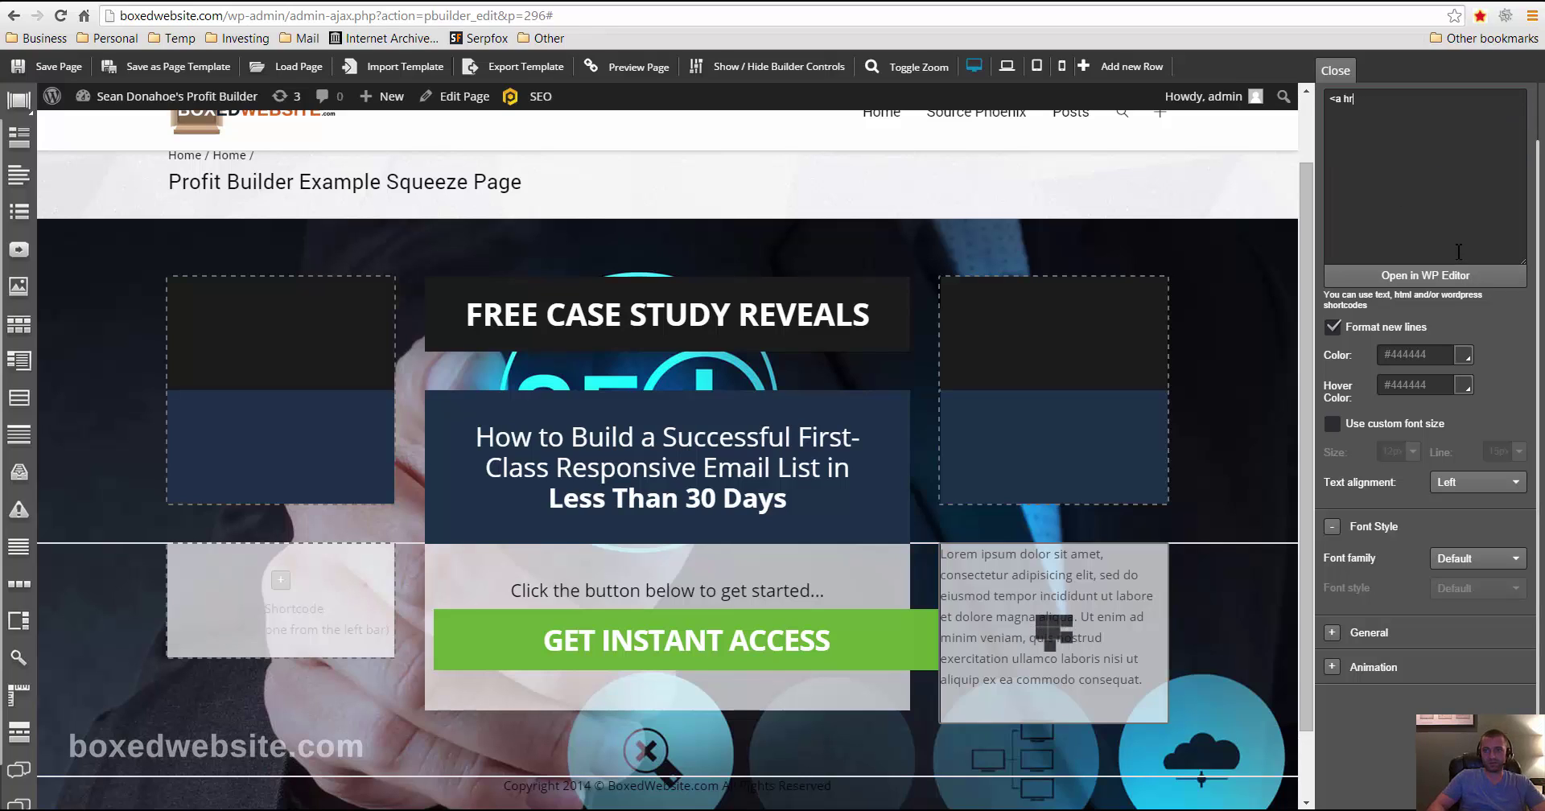
left_click(1413, 275)
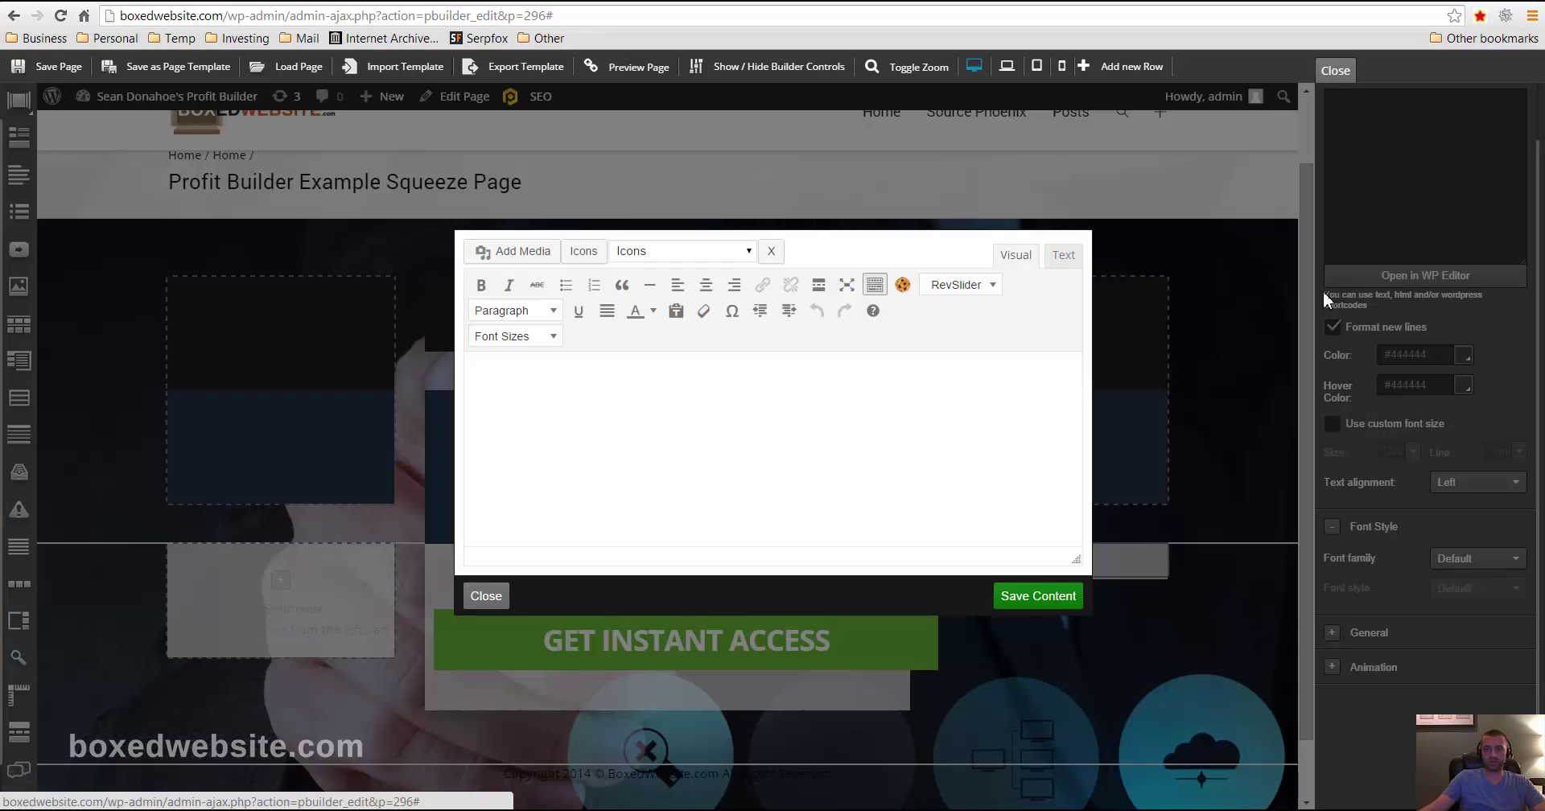
type("Home")
left_click_drag(563, 373, 474, 374)
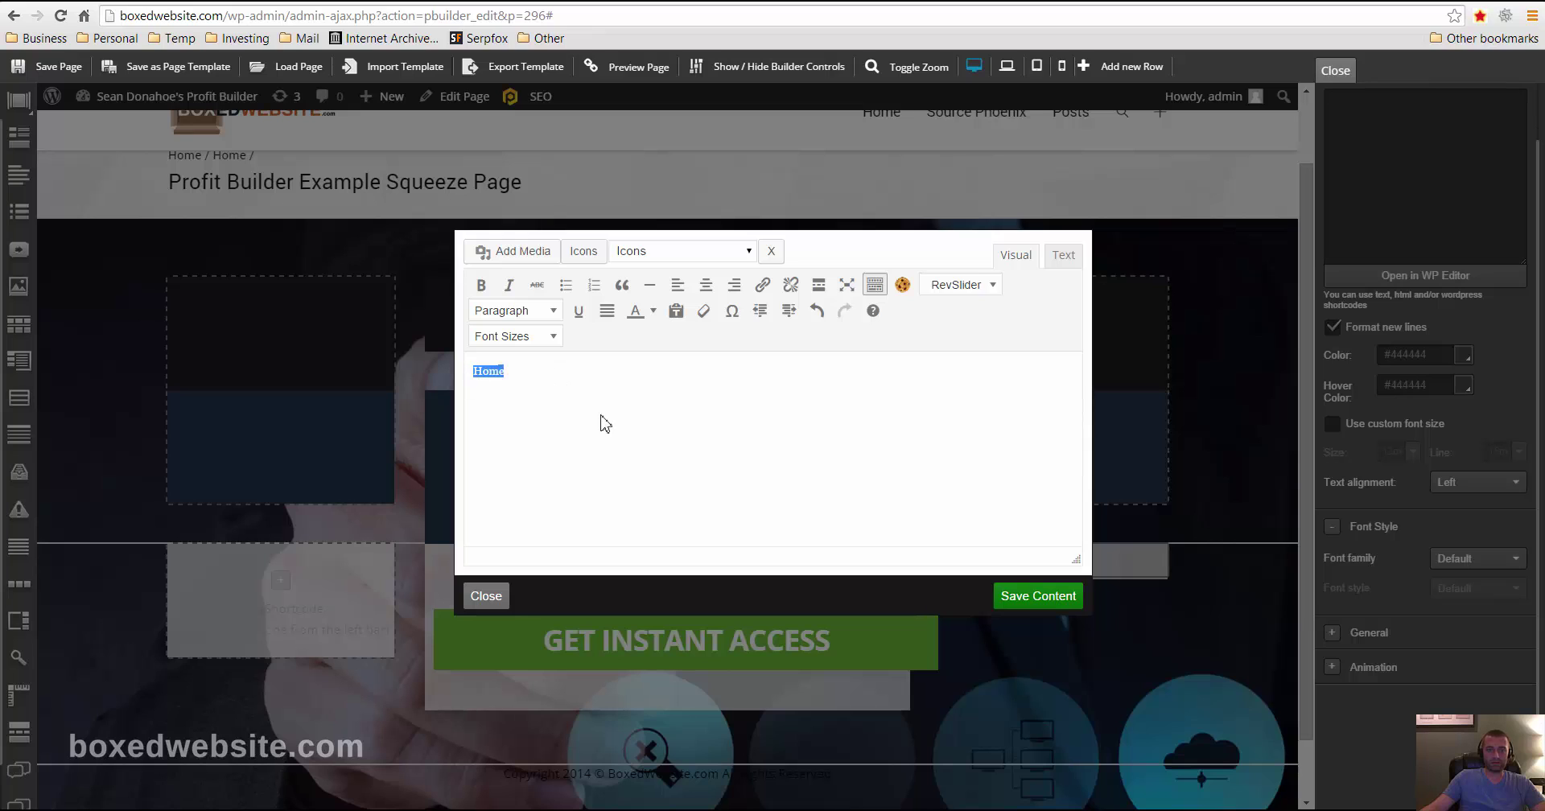
left_click(762, 284)
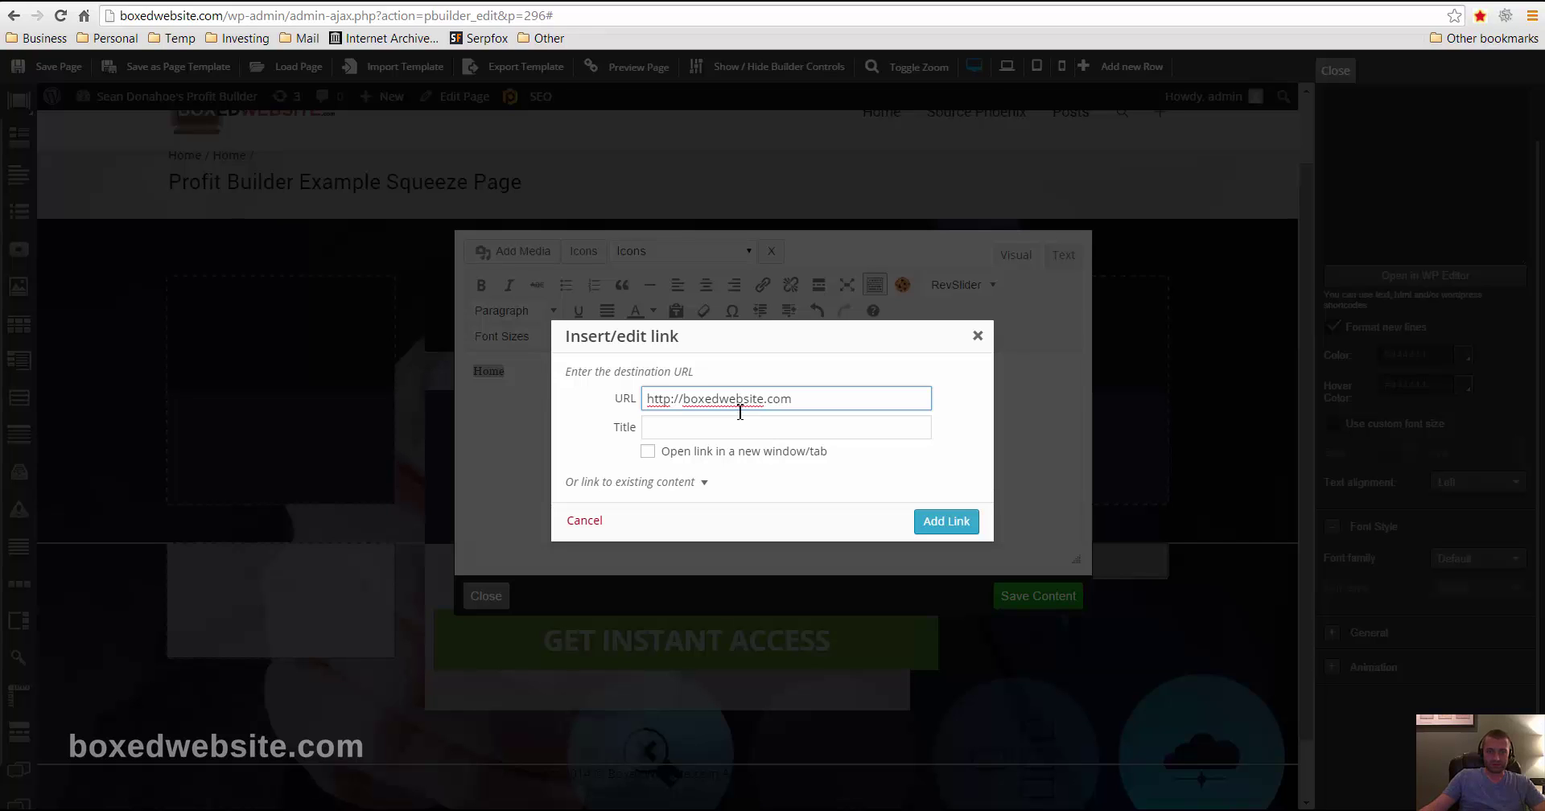
left_click(955, 521)
left_click(1032, 597)
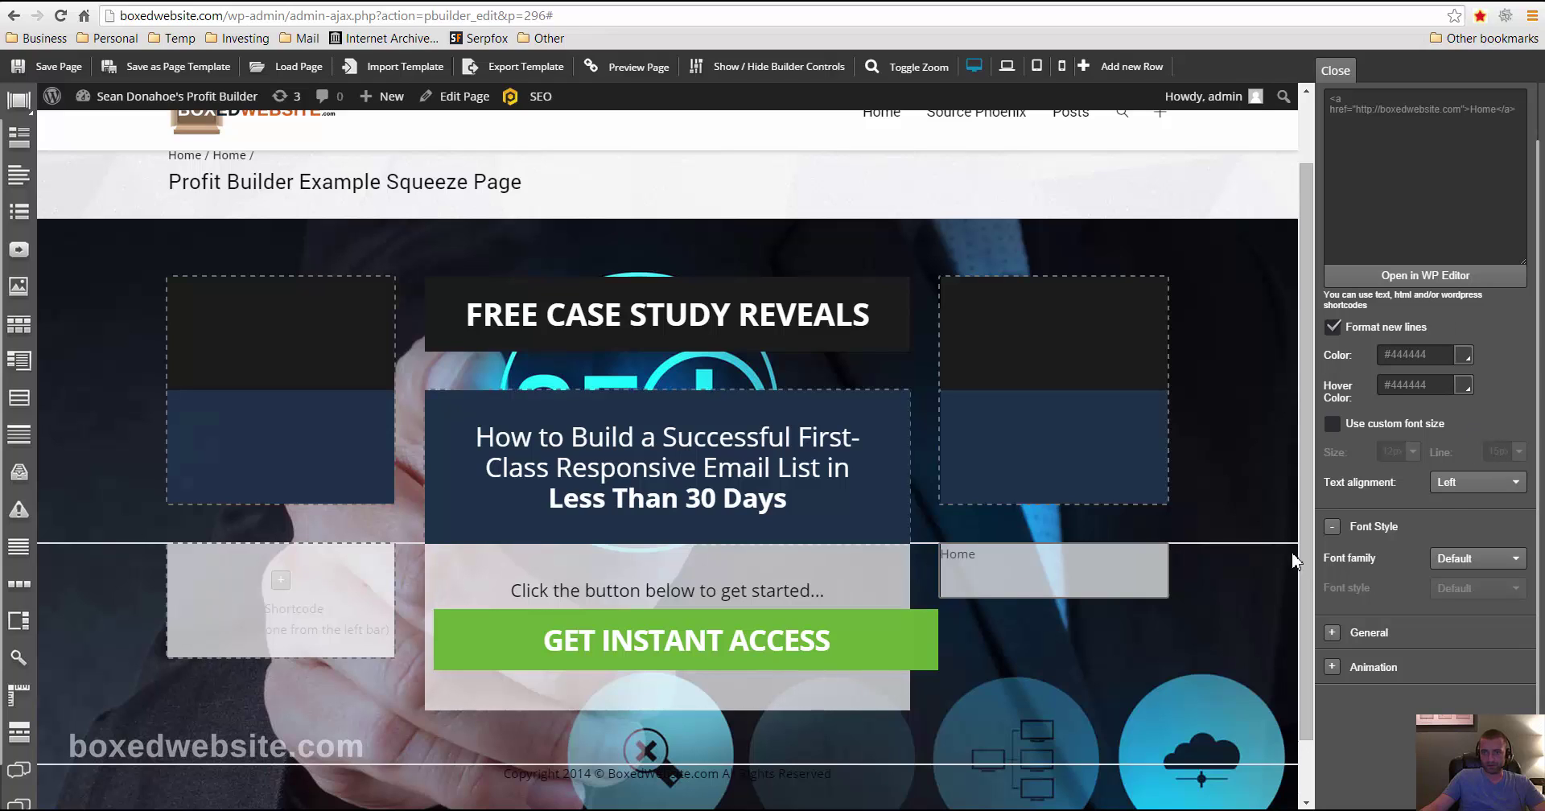
Set the Home module's text alignment to Center
left_click(1455, 484)
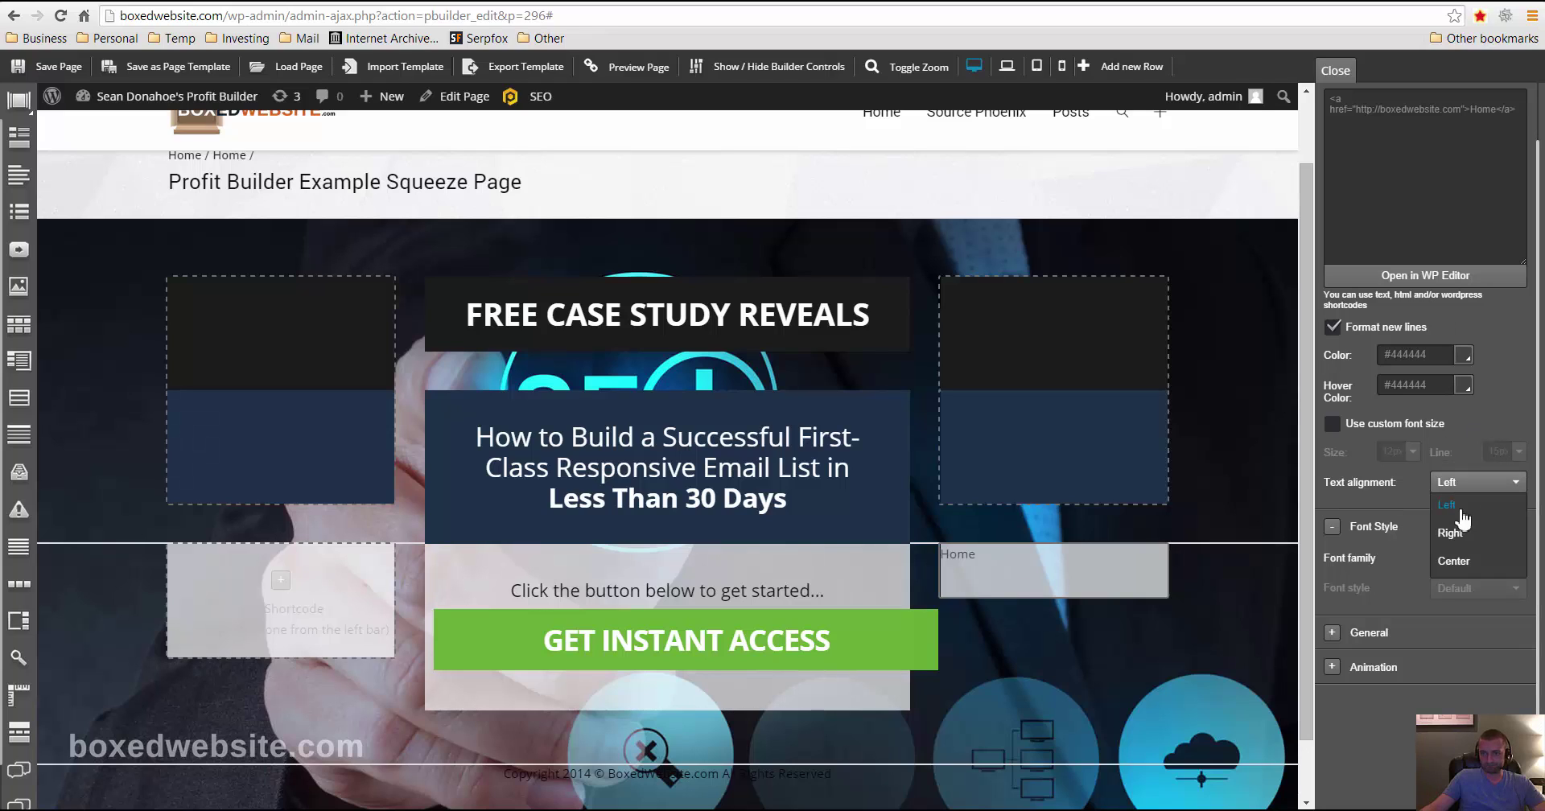
left_click(1465, 562)
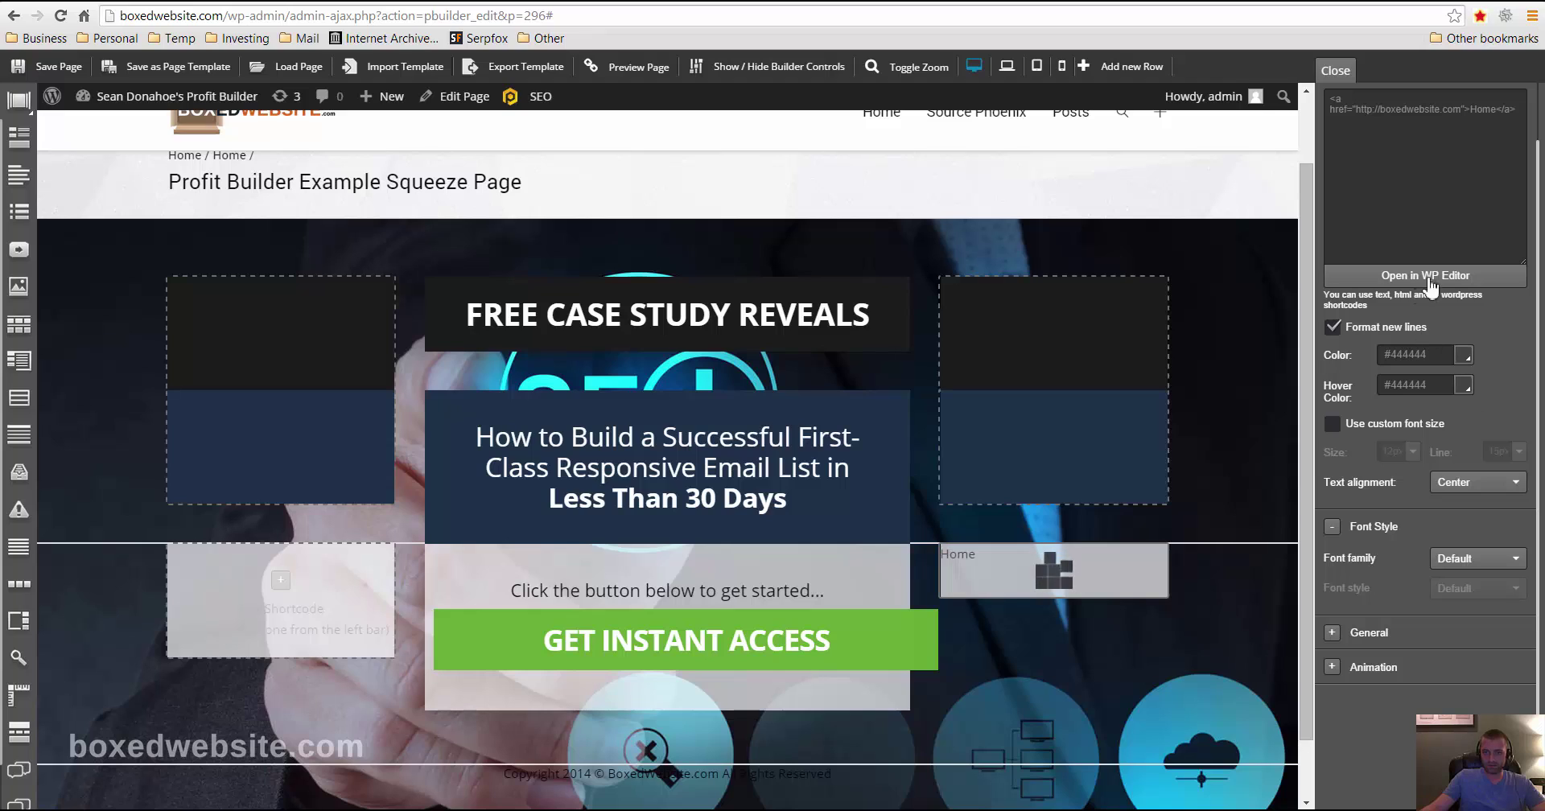
left_click(1337, 110)
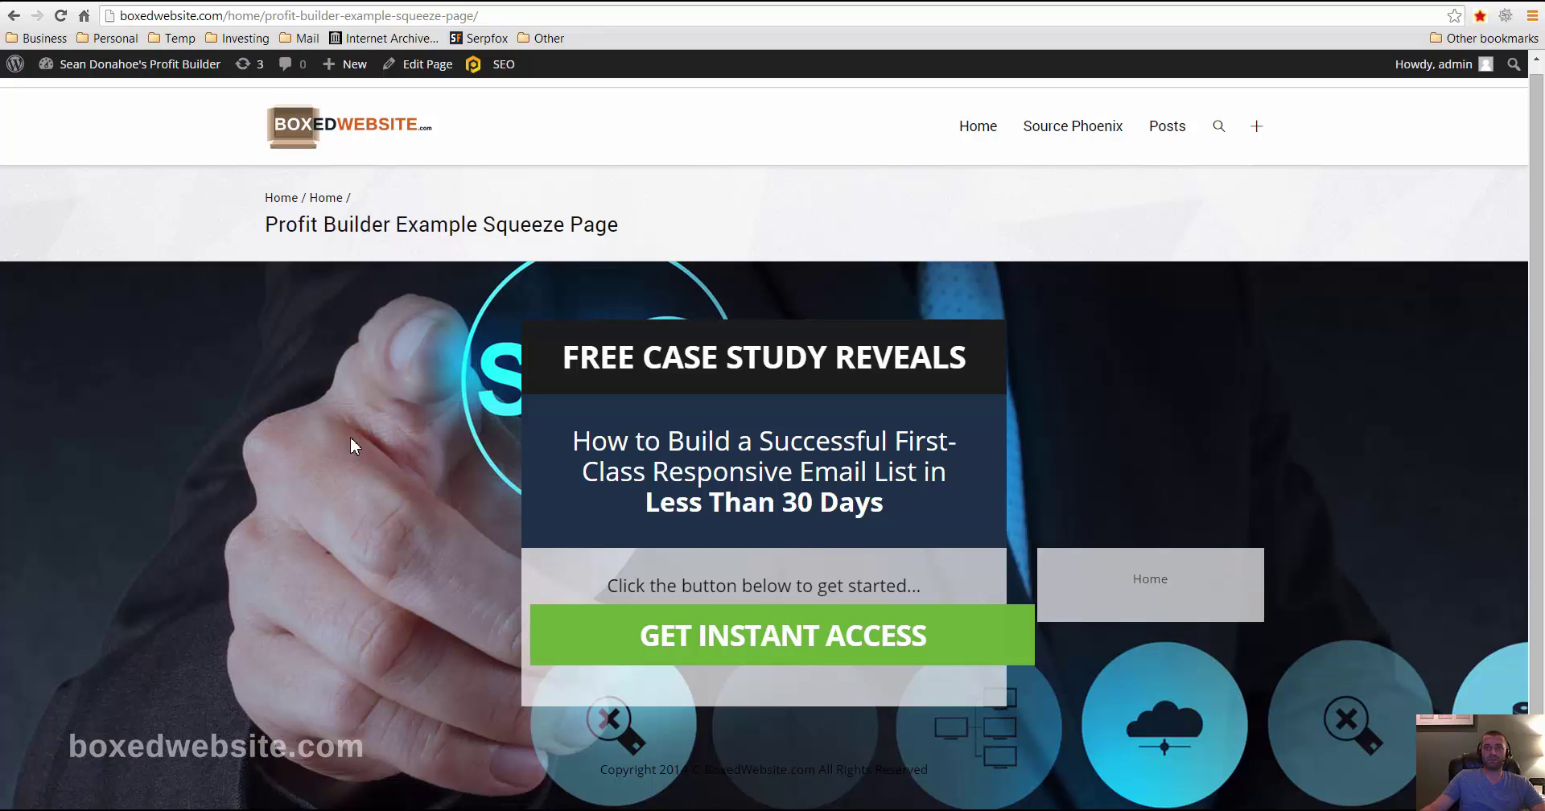
Reveal the first-name and email opt-in fields by expanding GET INSTANT ACCESS on the live page
left_click(612, 660)
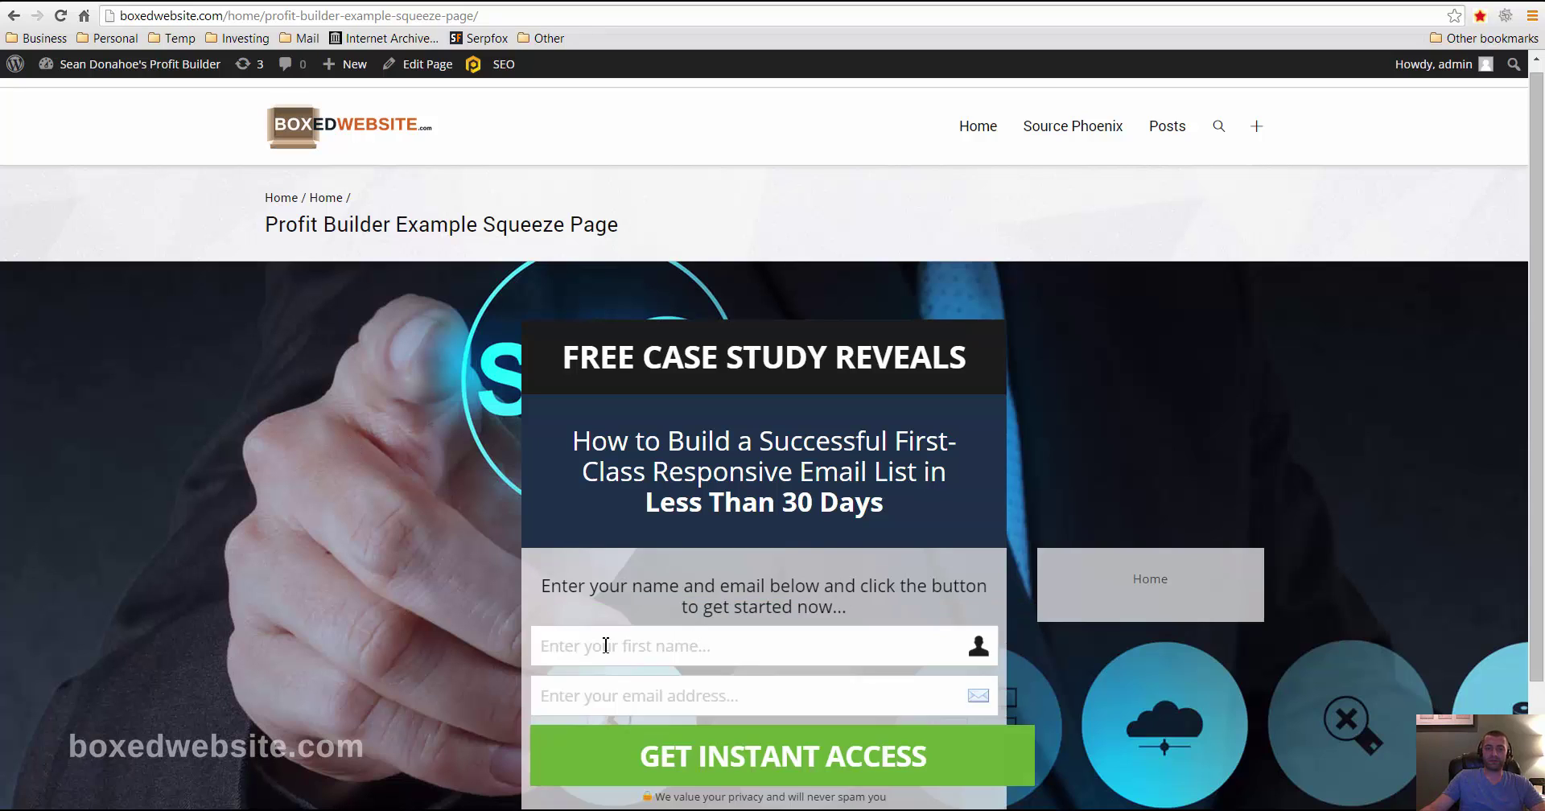